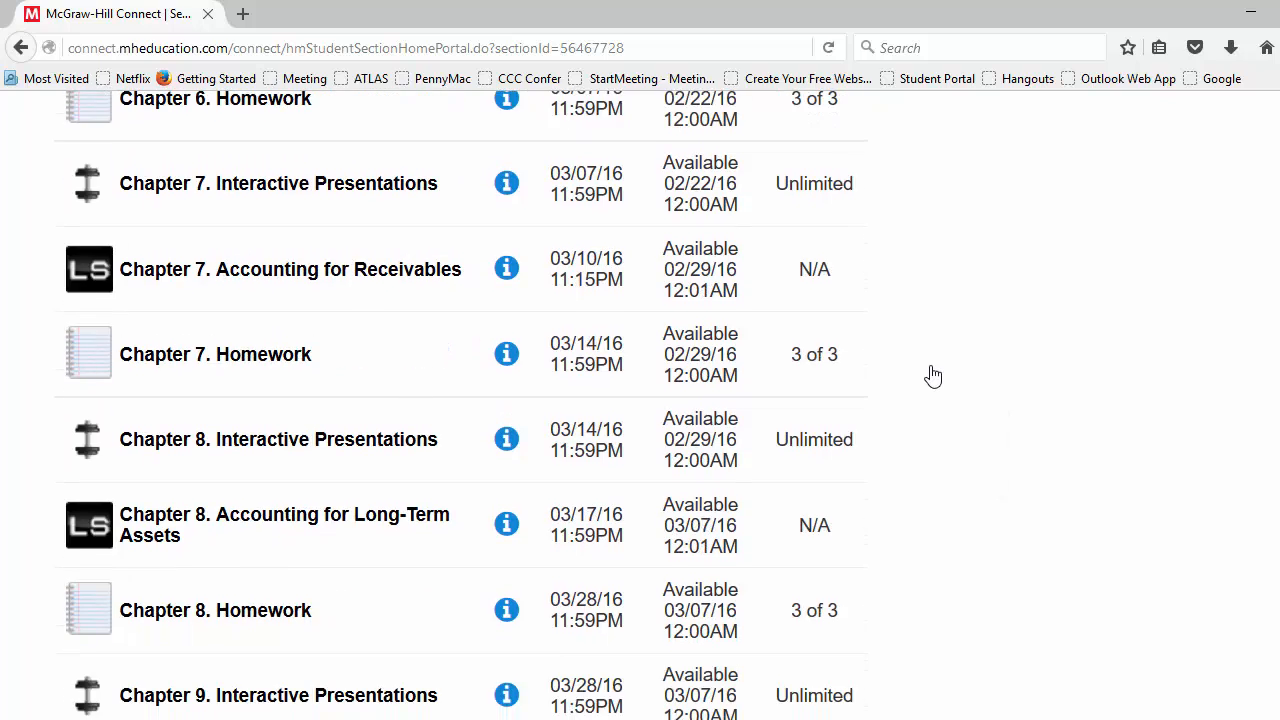
- View the assignment details of Practice Quiz A Demo and of Quiz 01 - Chapters 1-2, closing each
scroll(932, 375, "down", 8)
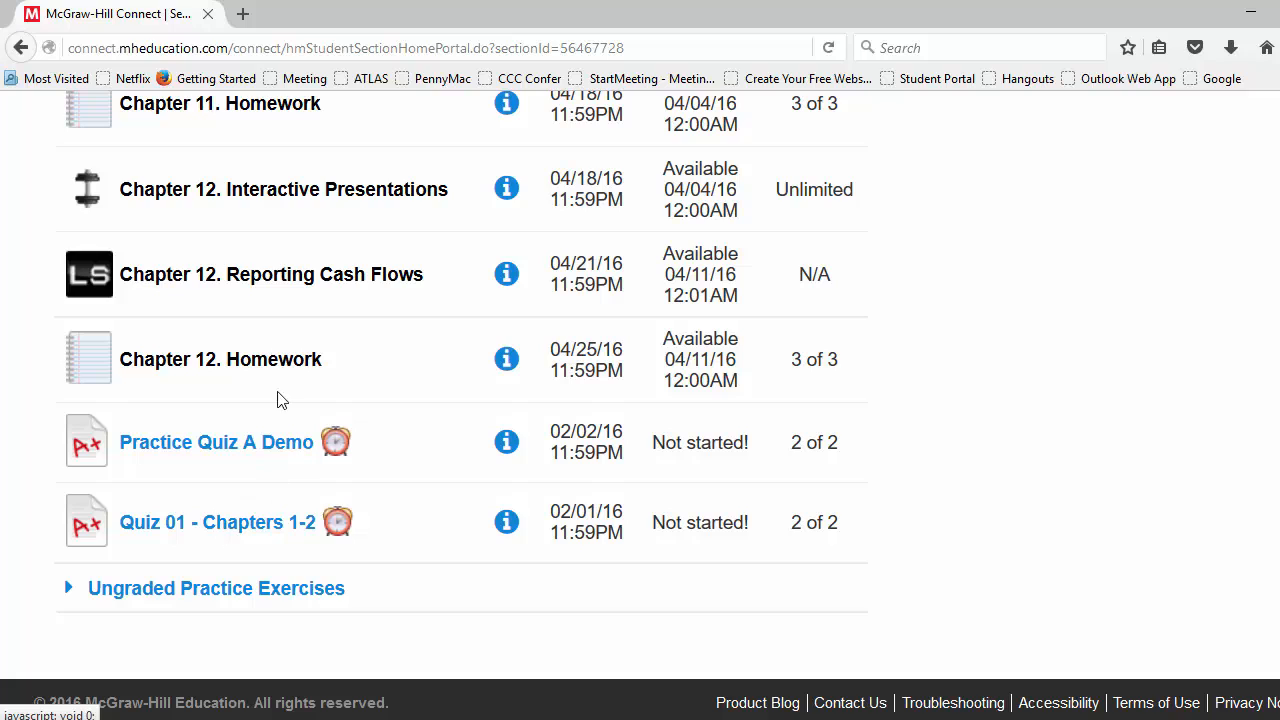
left_click(505, 445)
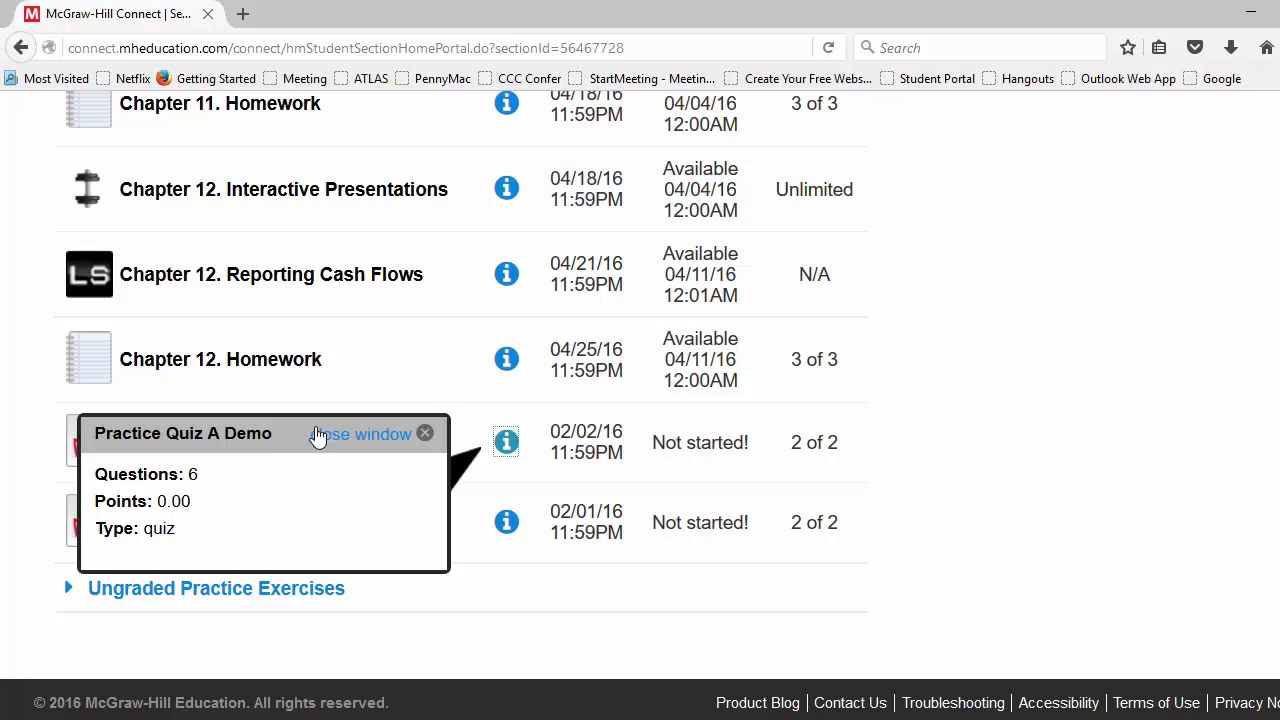
left_click(404, 440)
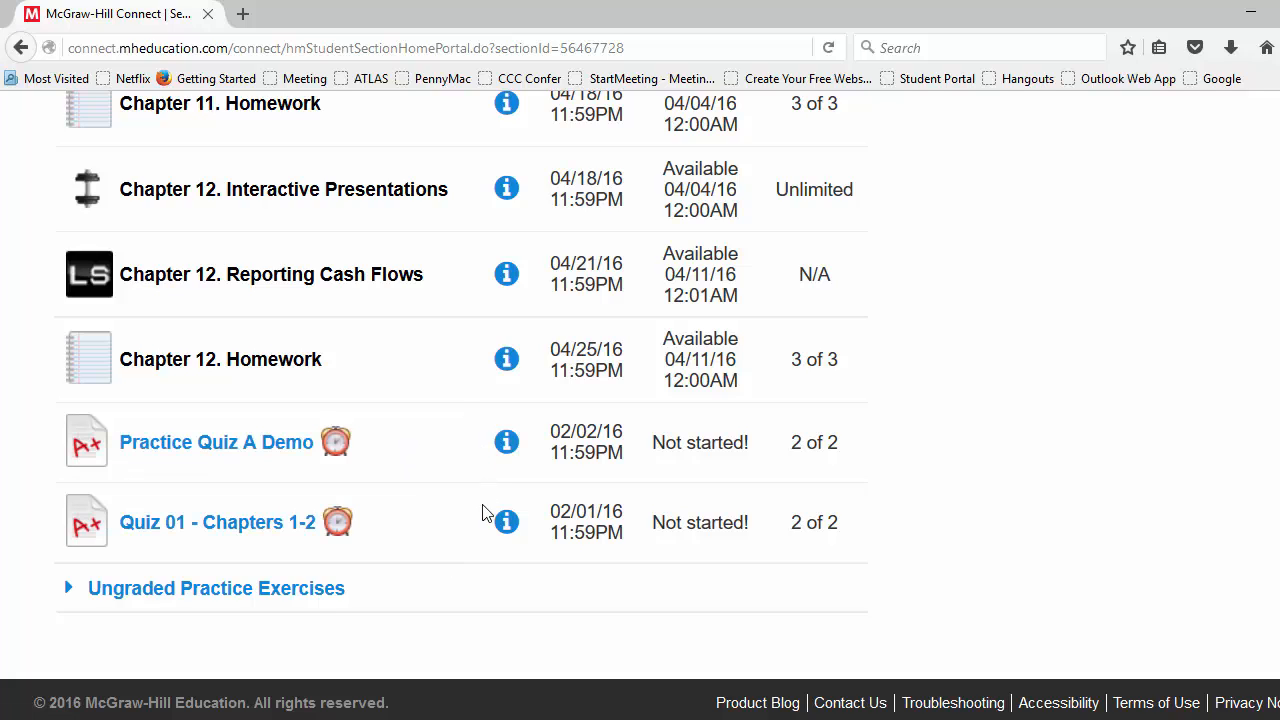
left_click(506, 521)
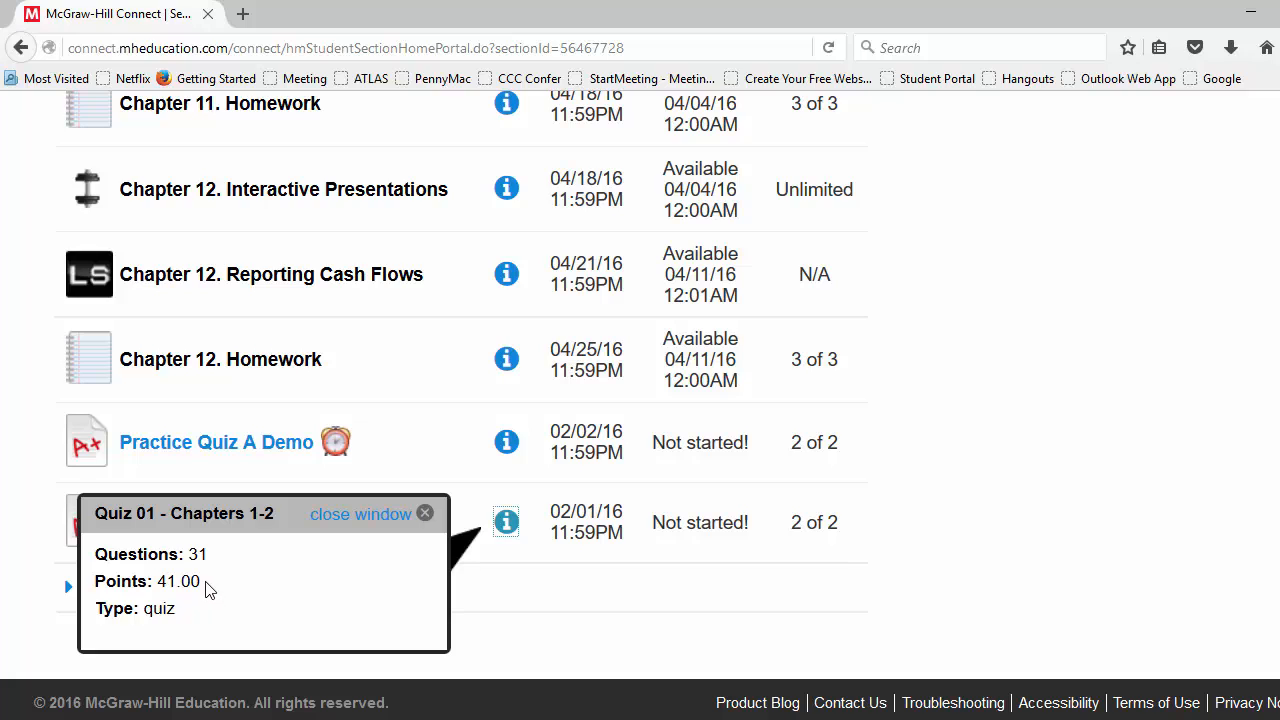
left_click(423, 514)
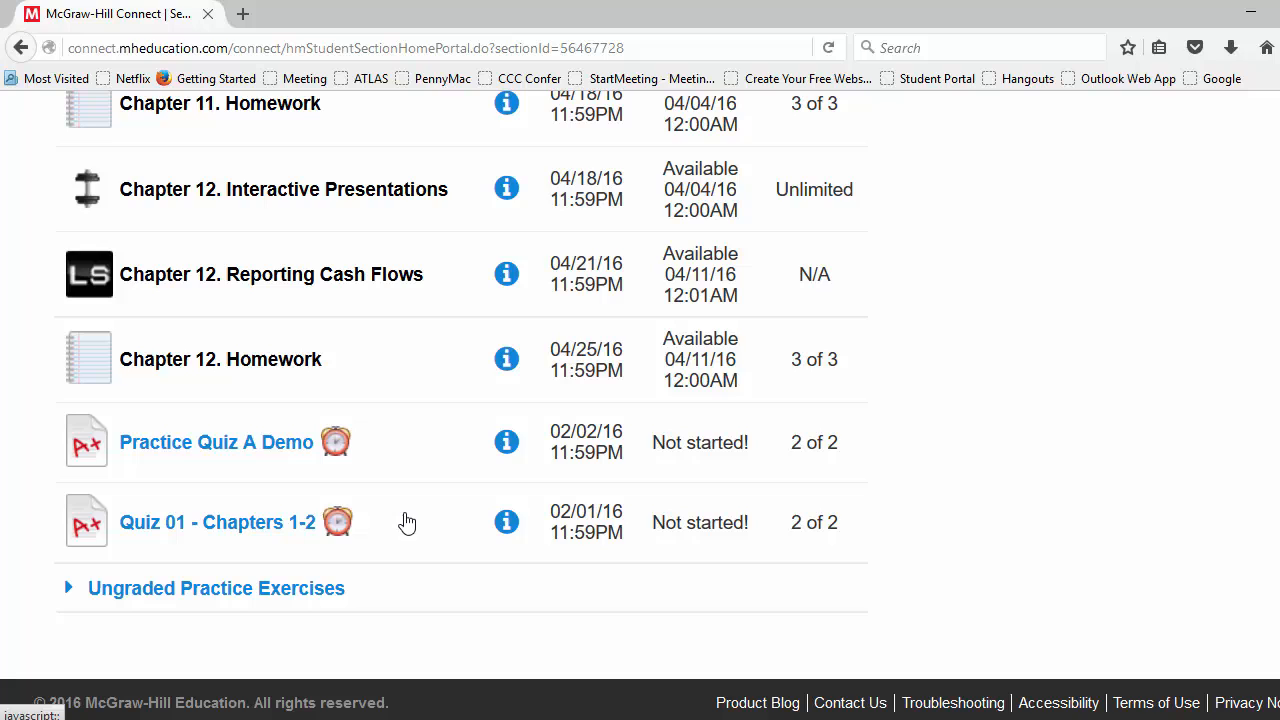
- Start the timed Practice Quiz A Demo assignment, review its instructor message and policy notes, and continue to the first question
left_click(287, 454)
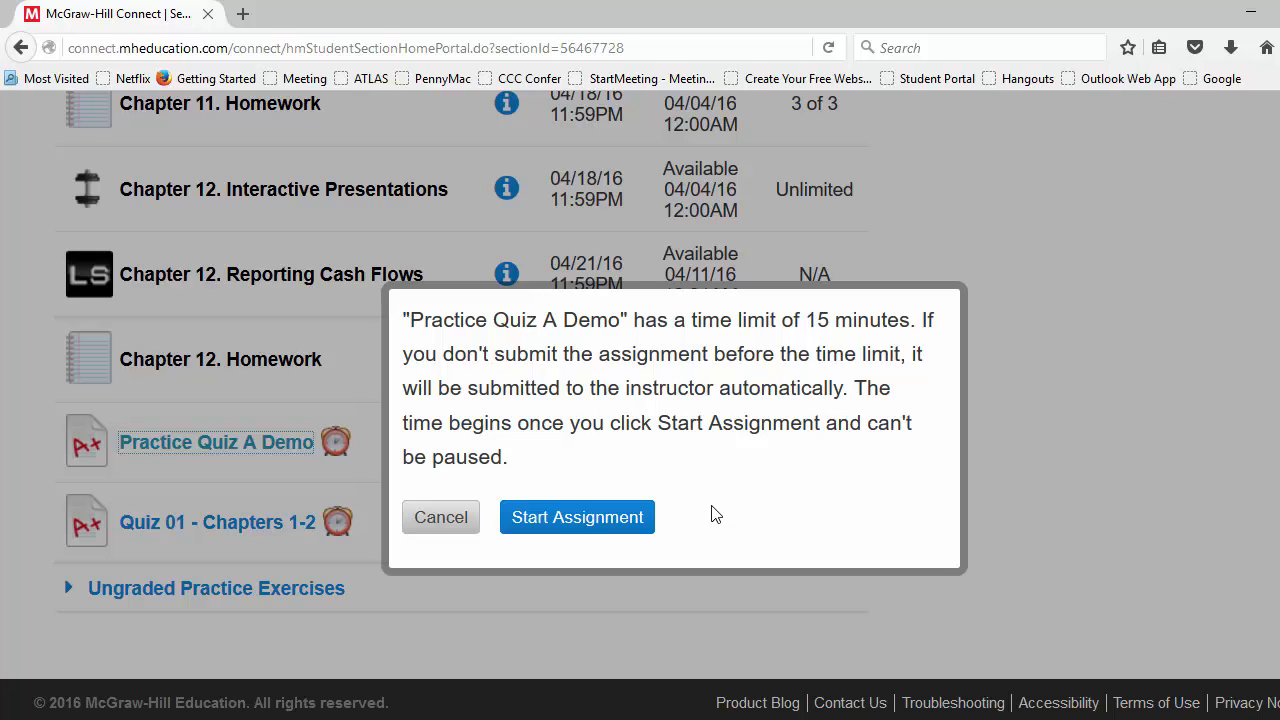
left_click(586, 526)
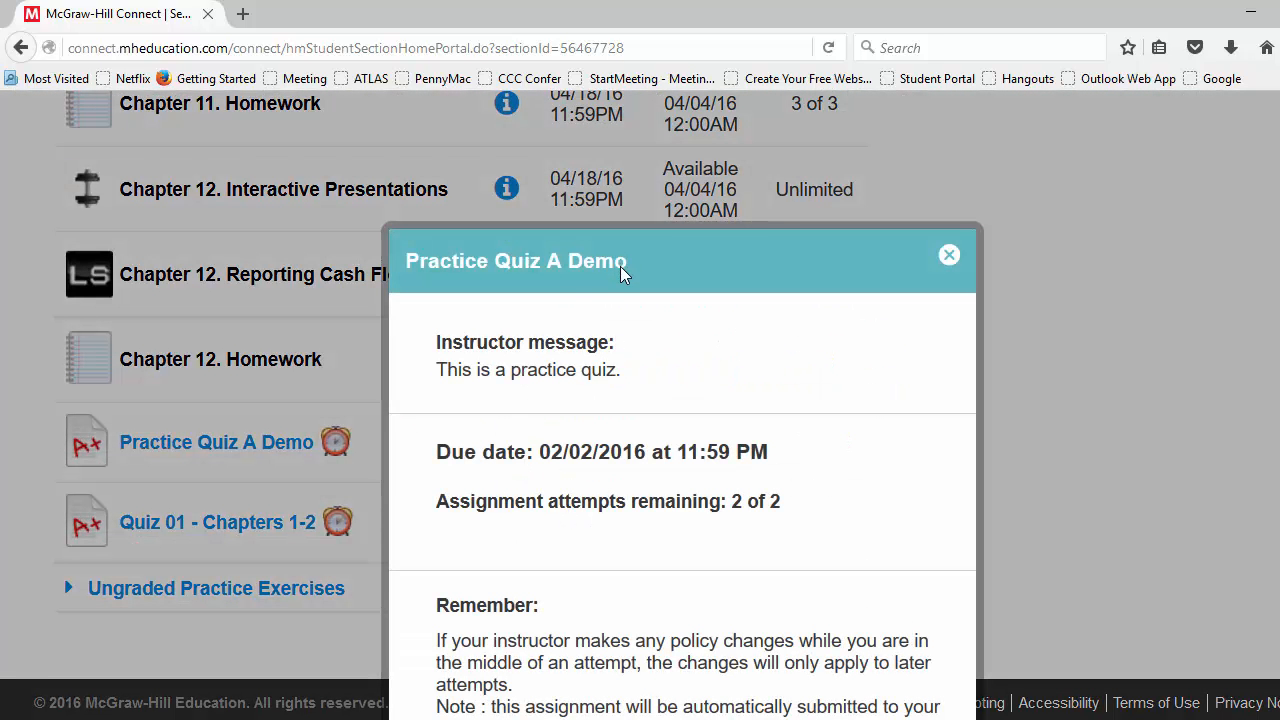
left_click_drag(611, 260, 607, 212)
left_click(696, 374)
scroll(560, 370, "down", 3)
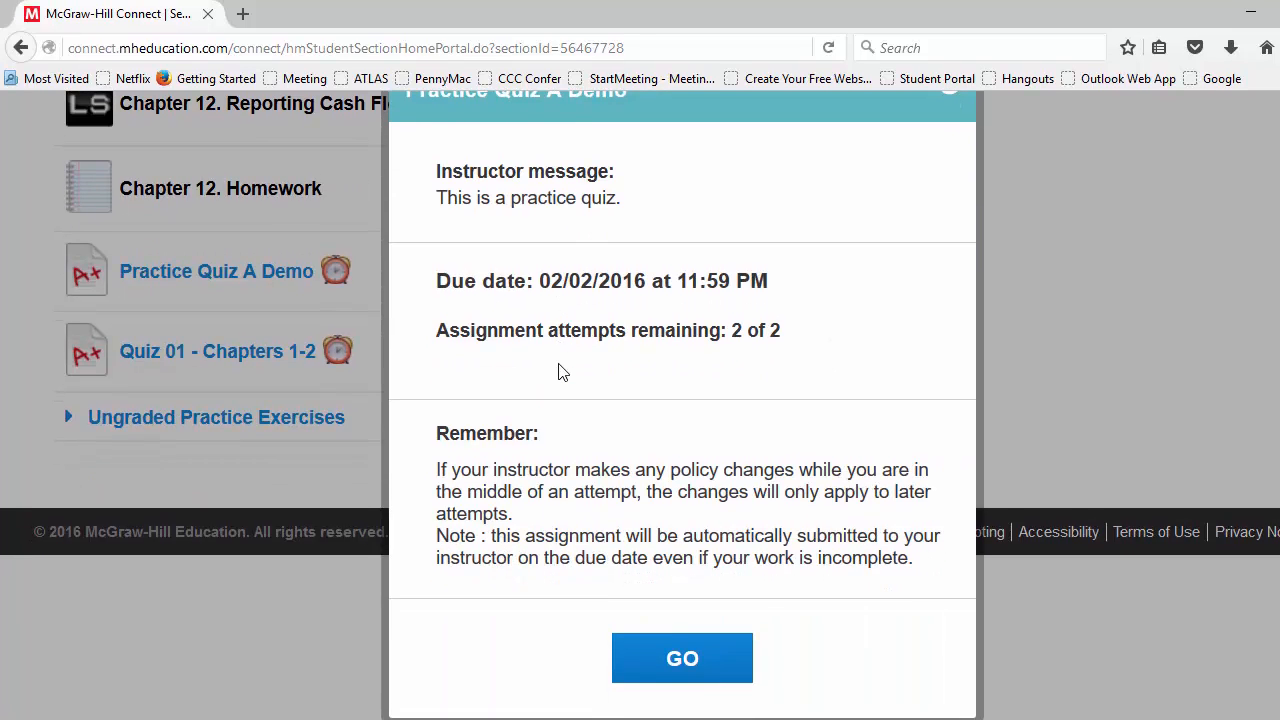
scroll(560, 370, "up", 2)
scroll(560, 370, "down", 2)
scroll(560, 370, "down", 1)
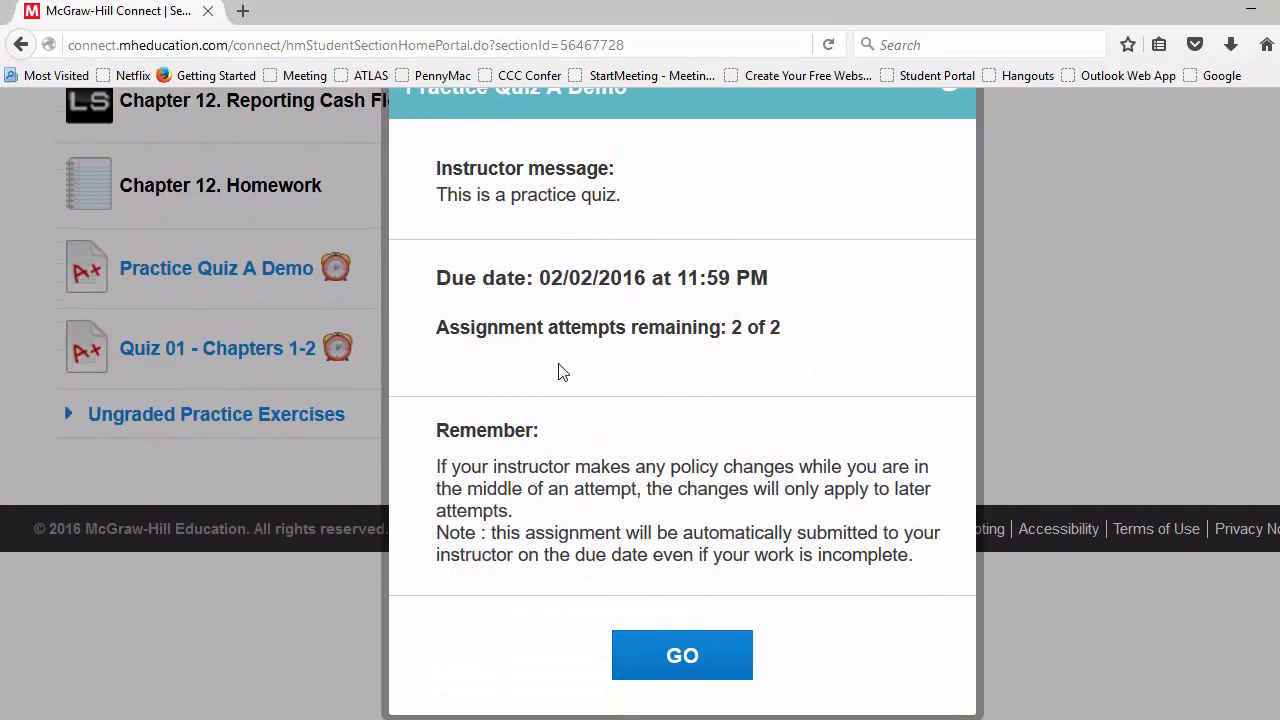
scroll(560, 370, "up", 3)
scroll(560, 370, "down", 1)
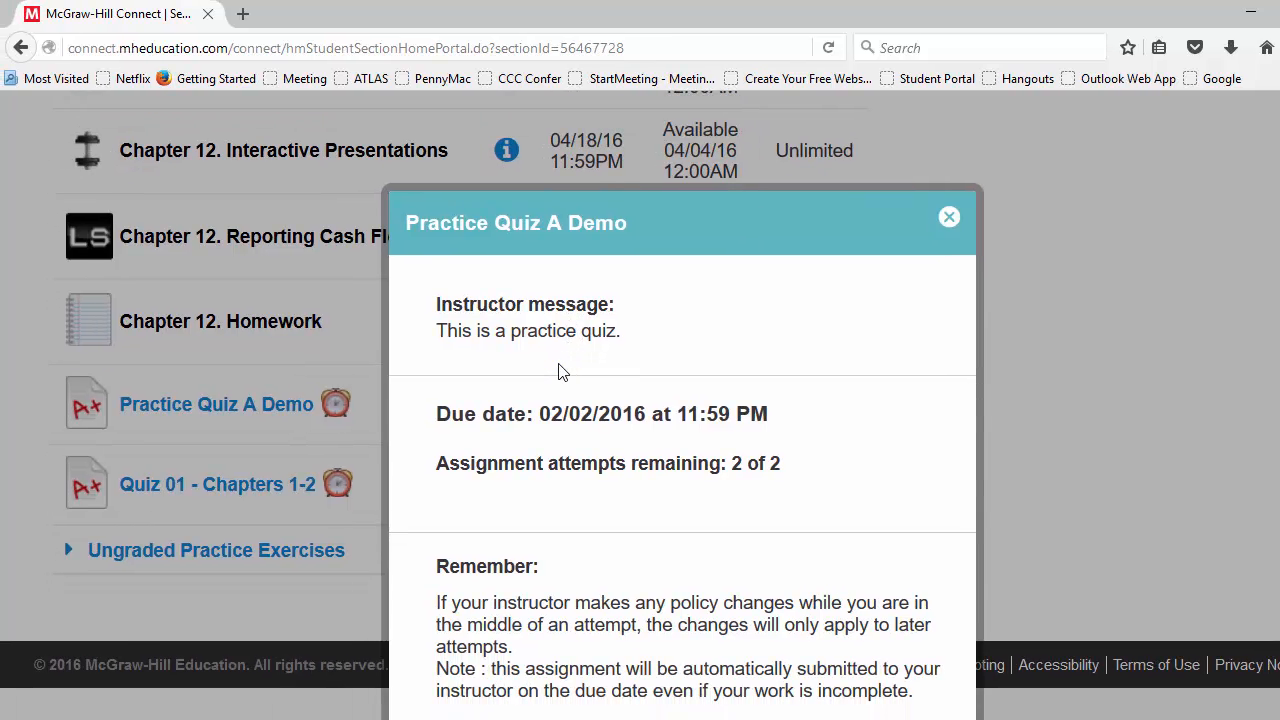
scroll(560, 372, "down", 2)
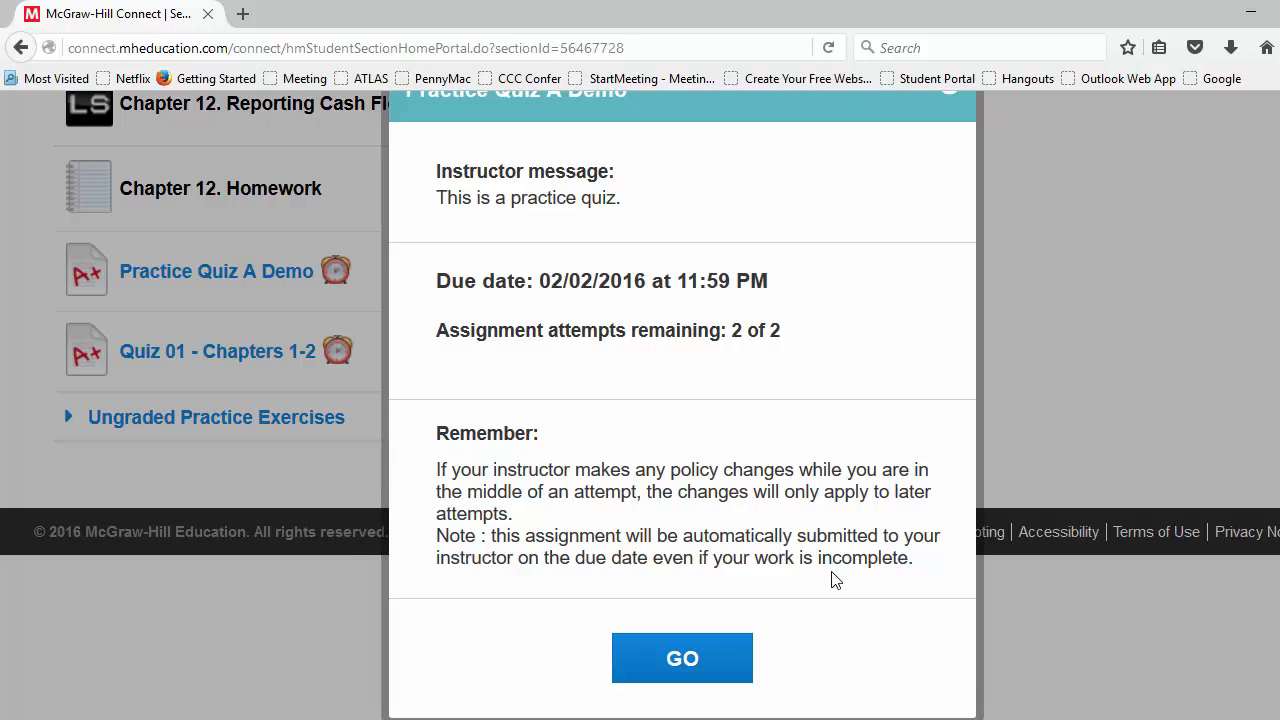
left_click(692, 658)
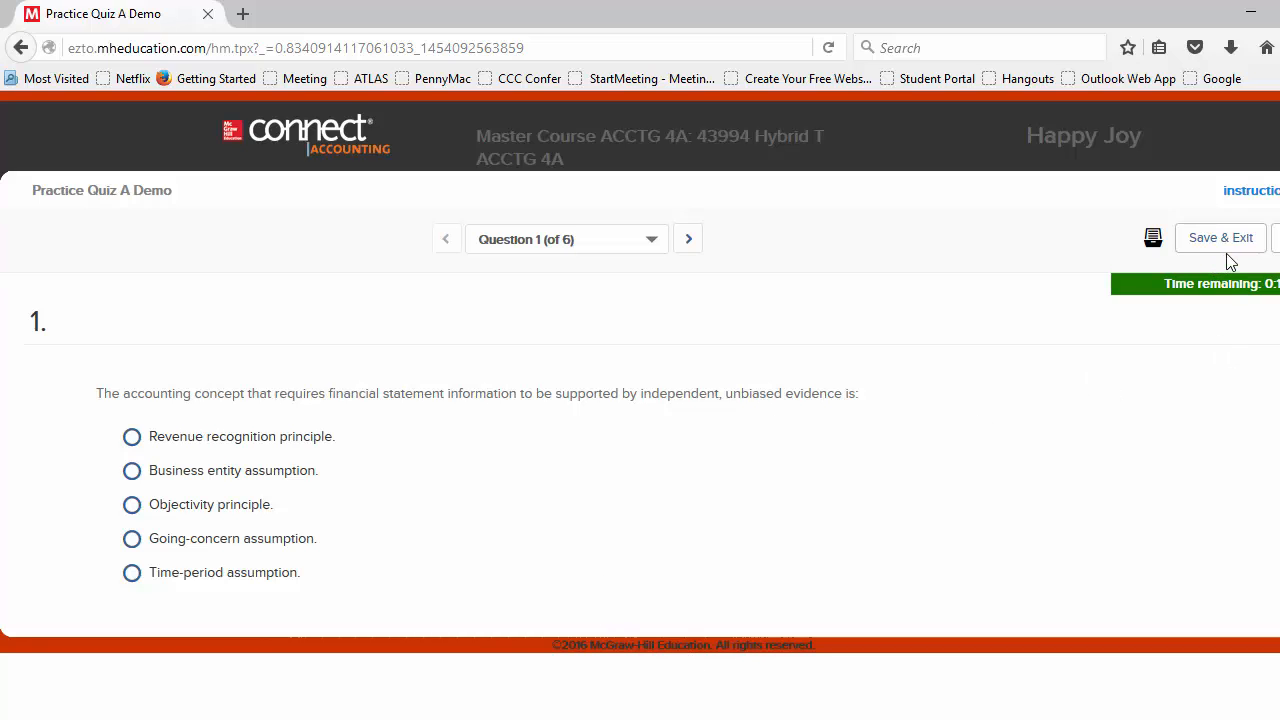
- Reduce the quiz window from full screen, move it aside and widen it until the question text fits on one line
double_click(1182, 20)
left_click_drag(1182, 20, 1057, 5)
double_click(762, 27)
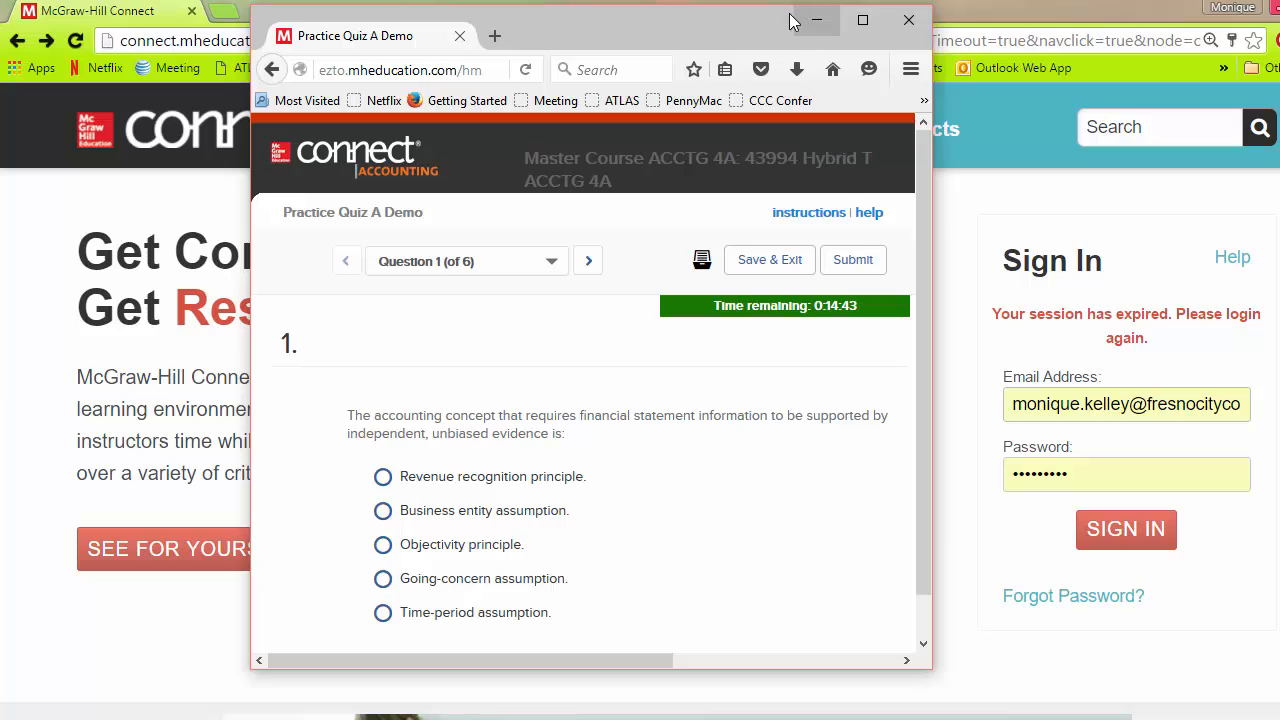
left_click_drag(762, 27, 1123, 41)
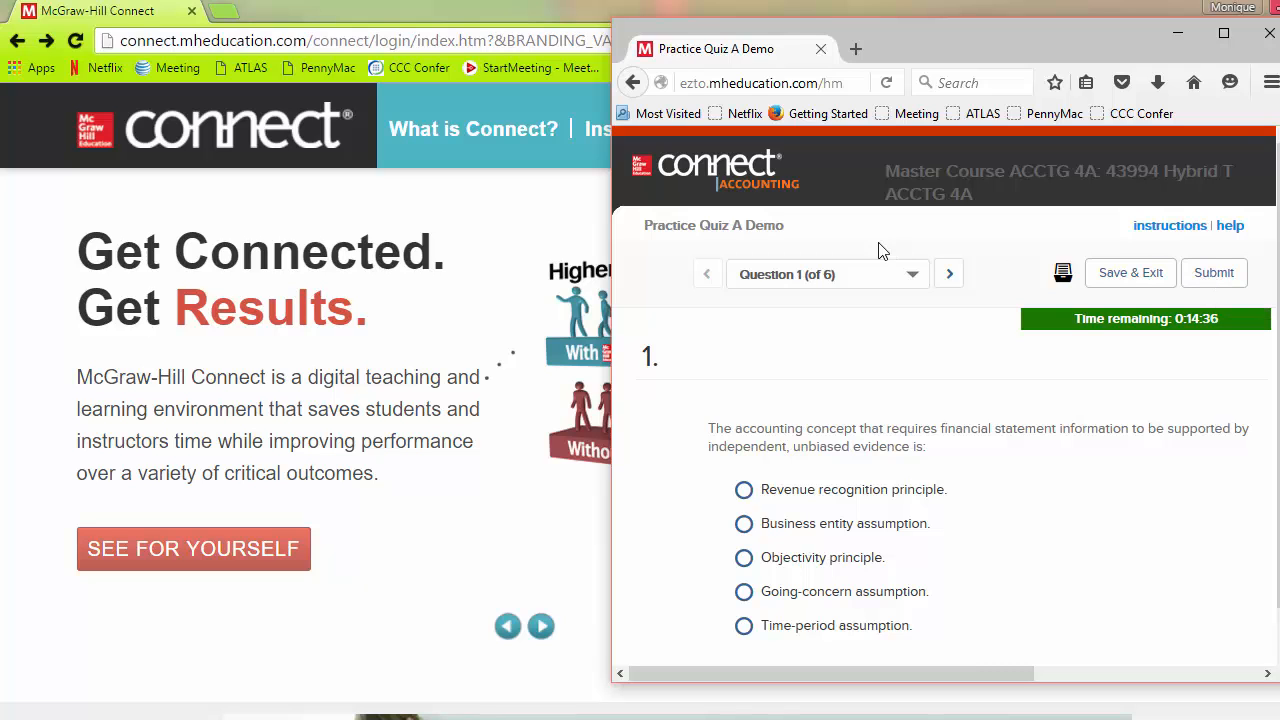
left_click_drag(609, 287, 404, 290)
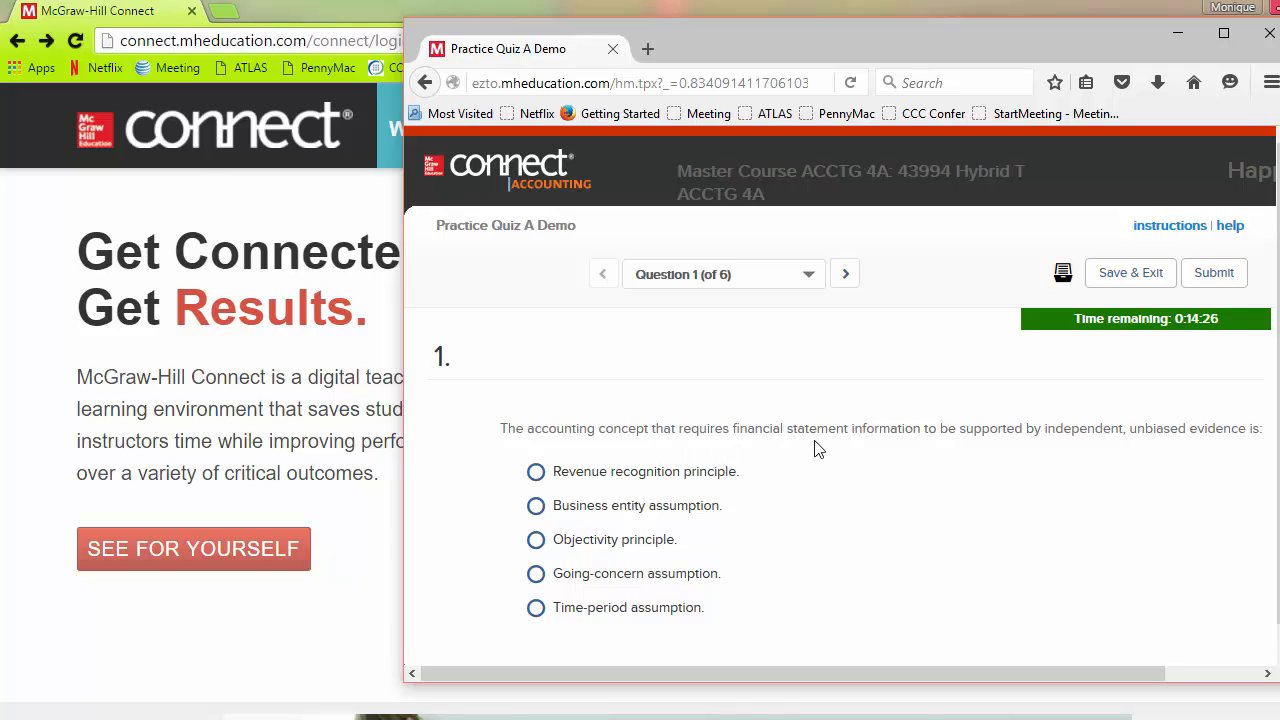
- Advance through the quiz from question 1 to questions 5 - 6, leaving questions 1 to 4 unanswered
scroll(815, 449, "down", 1)
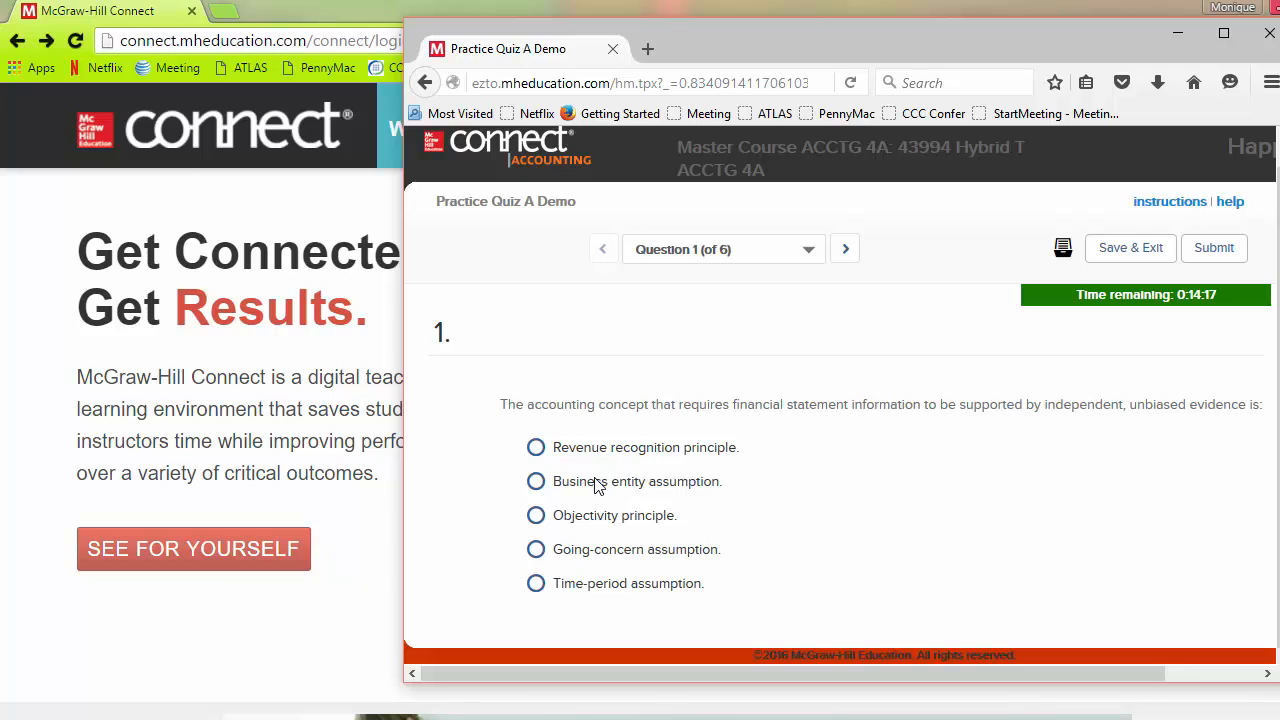
left_click(847, 250)
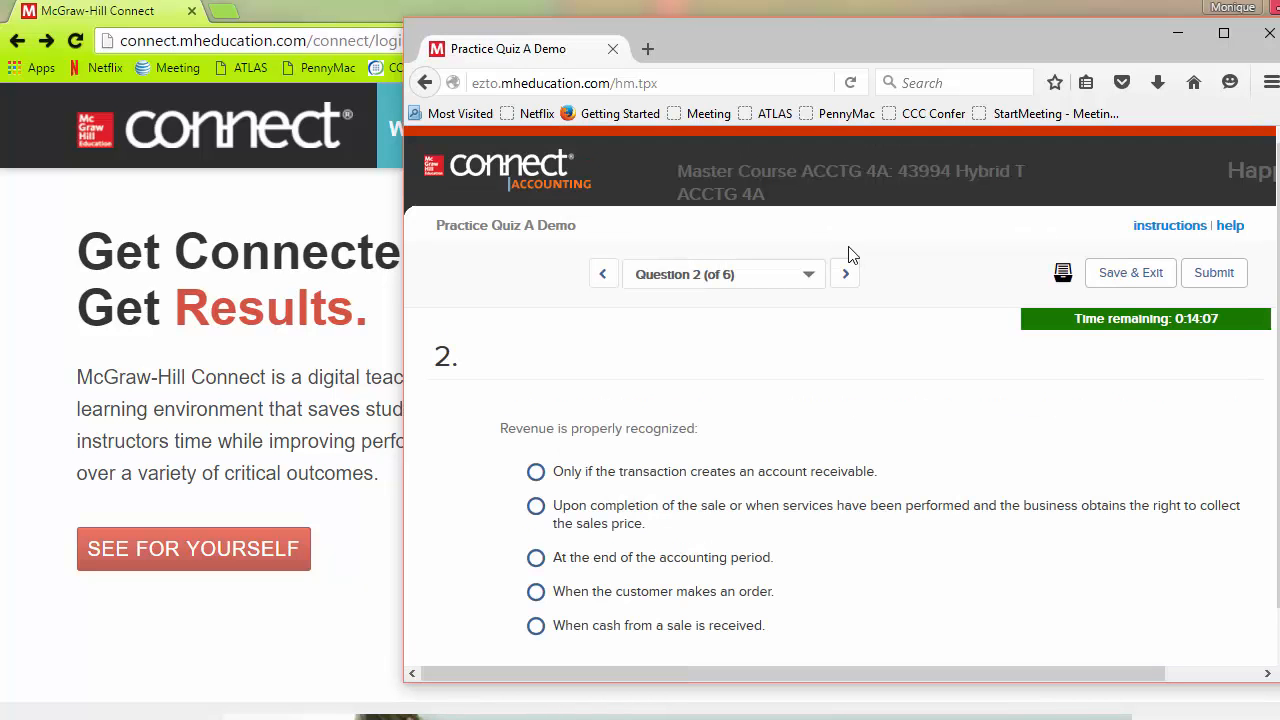
left_click(841, 277)
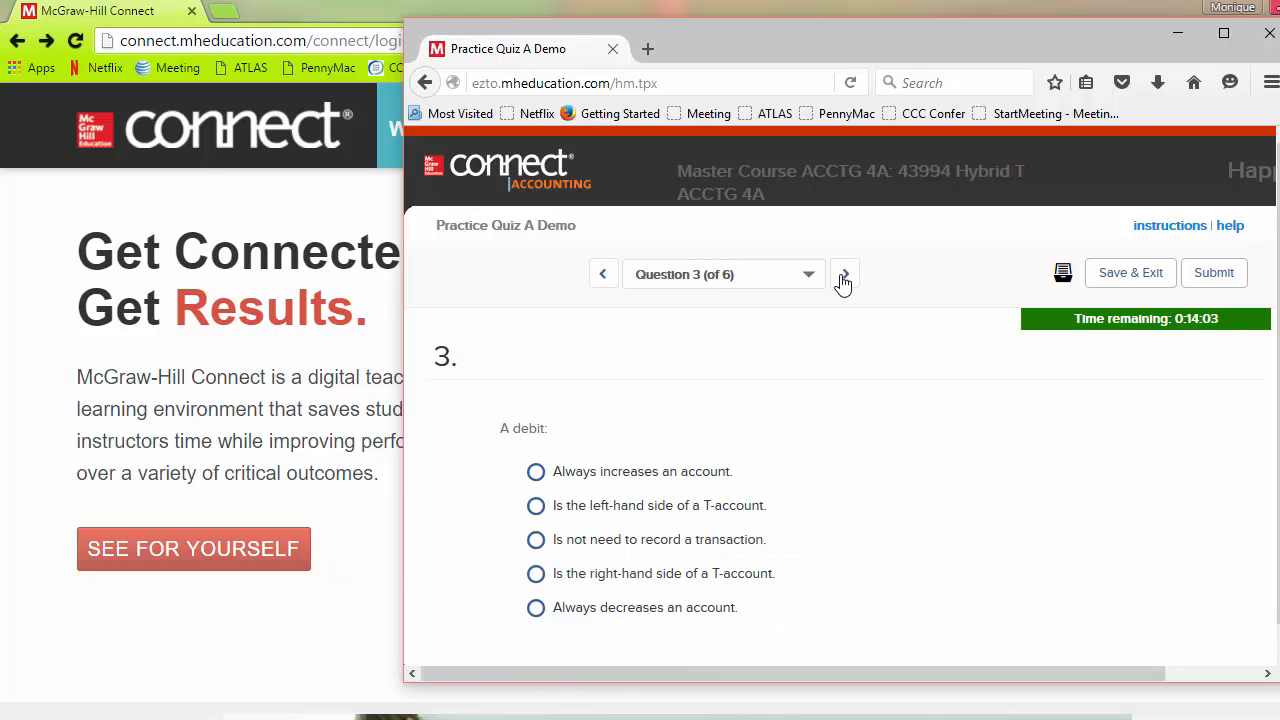
left_click(842, 277)
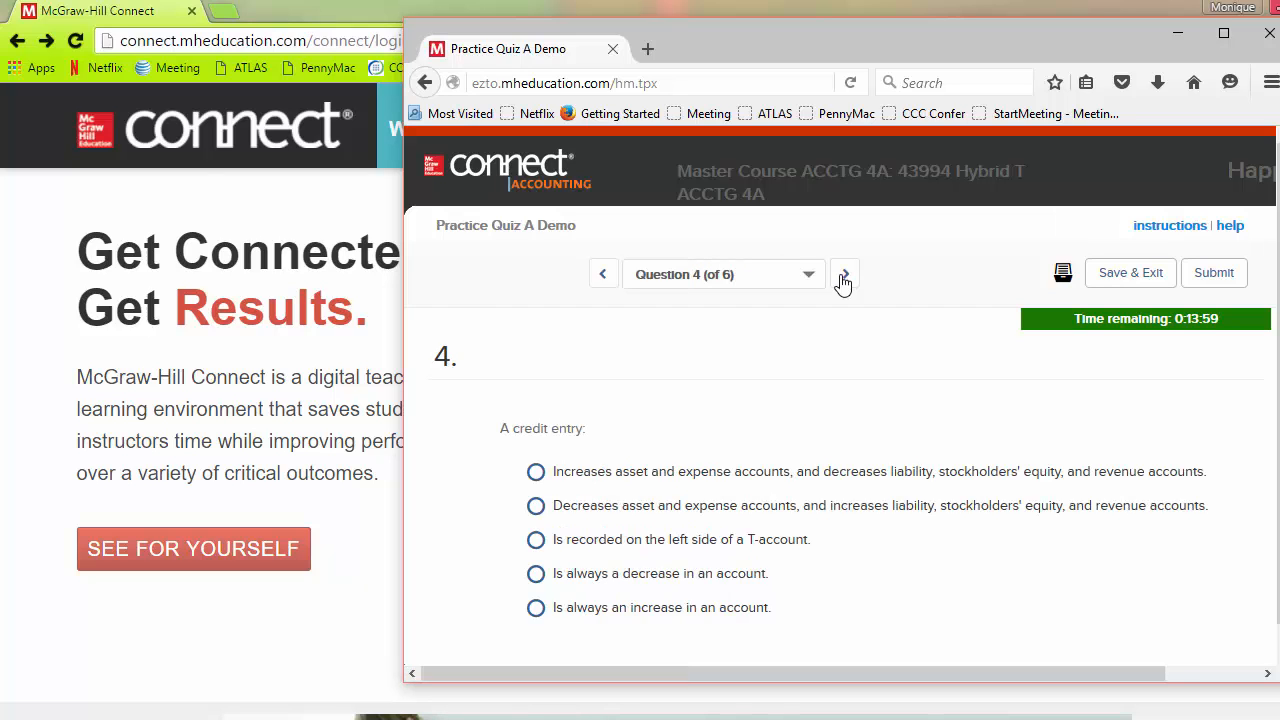
left_click(843, 277)
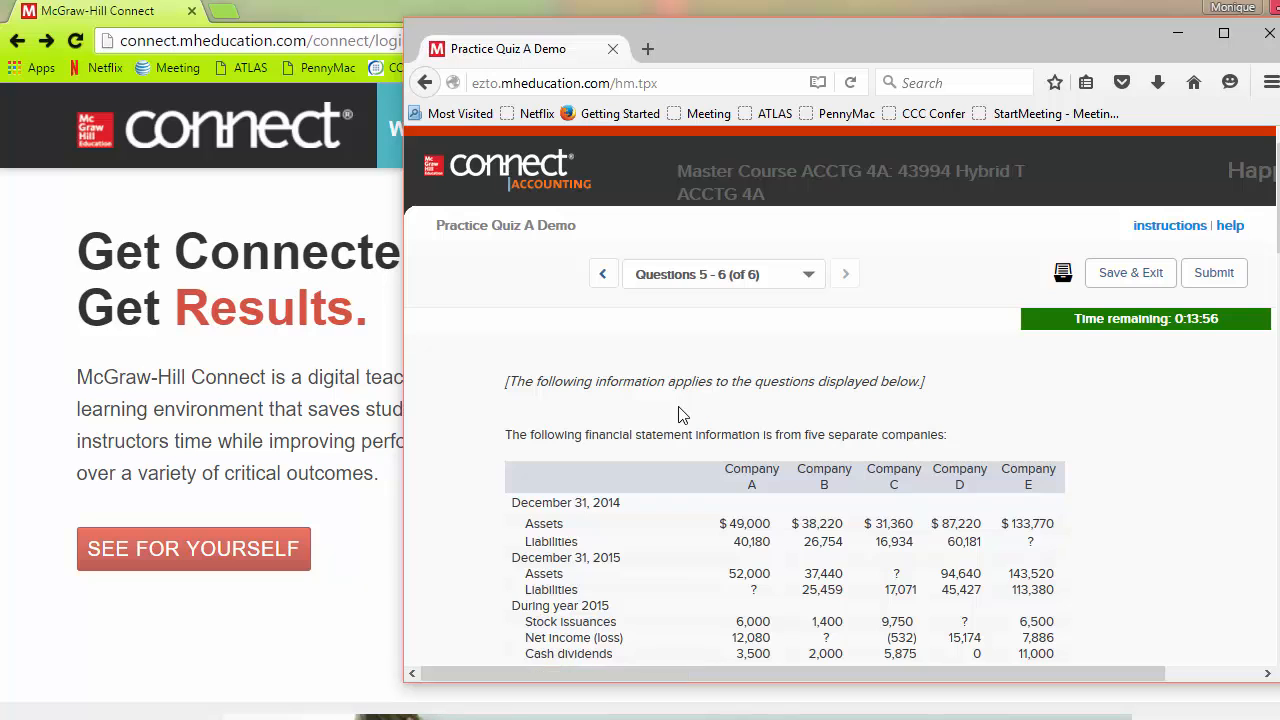
- Maximize the quiz window and enlarge the page showing the five-company financial statement table by three zoom levels
scroll(678, 414, "down", 3)
scroll(678, 415, "up", 1)
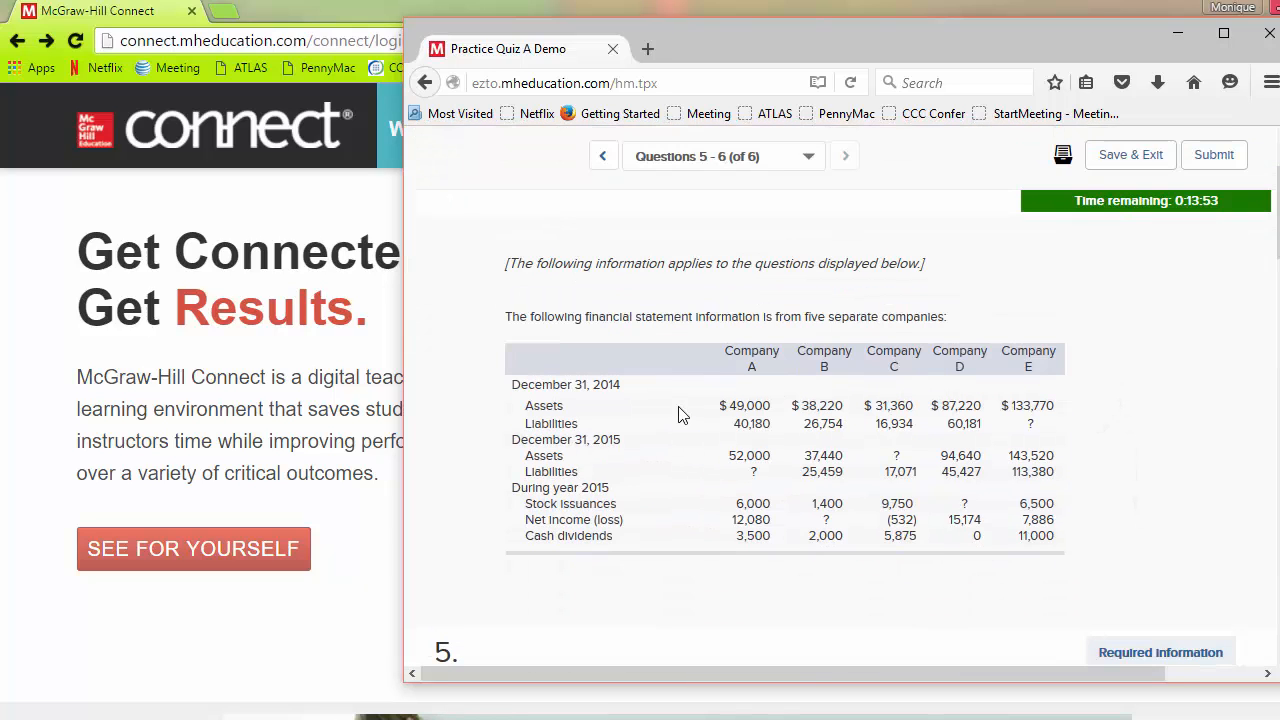
left_click(1225, 37)
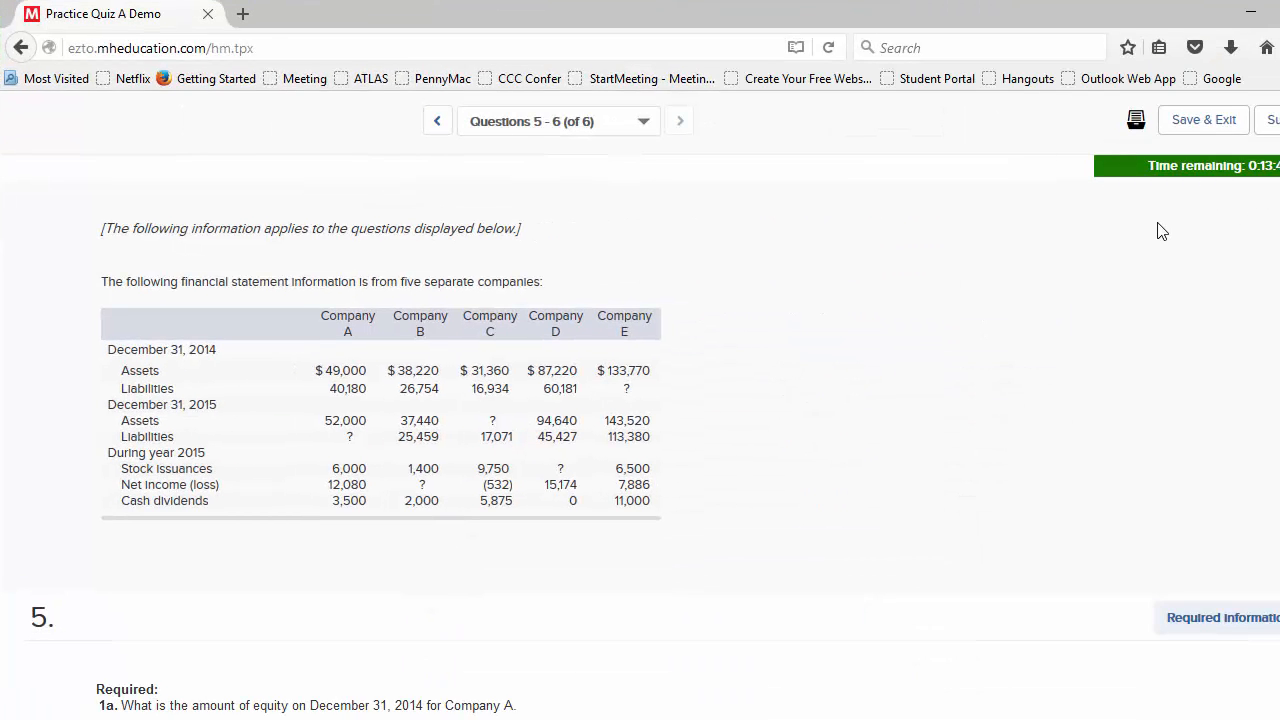
key("ctrl+plus")
key("ctrl+plus")
key("ctrl+plus")
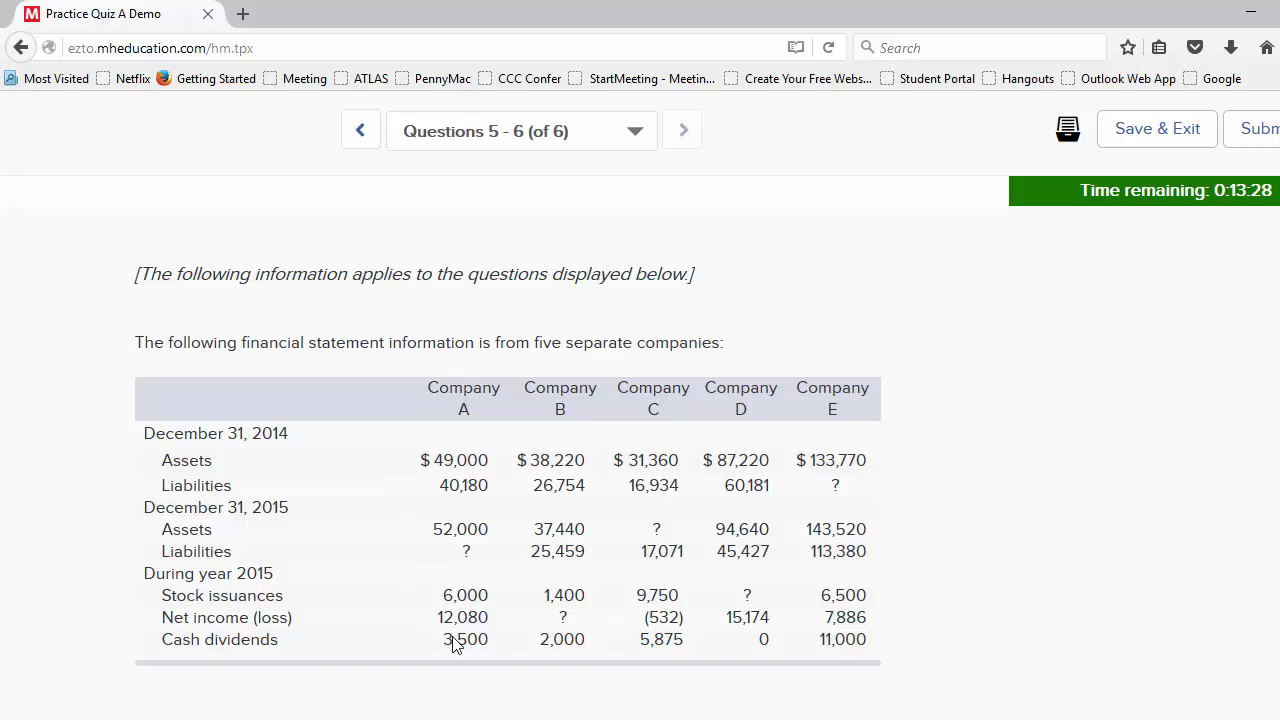
- Examine the five-company financial data, parts 1a to 1c of question 5 and the answer tables of question 6
scroll(452, 645, "down", 2)
scroll(452, 645, "down", 1)
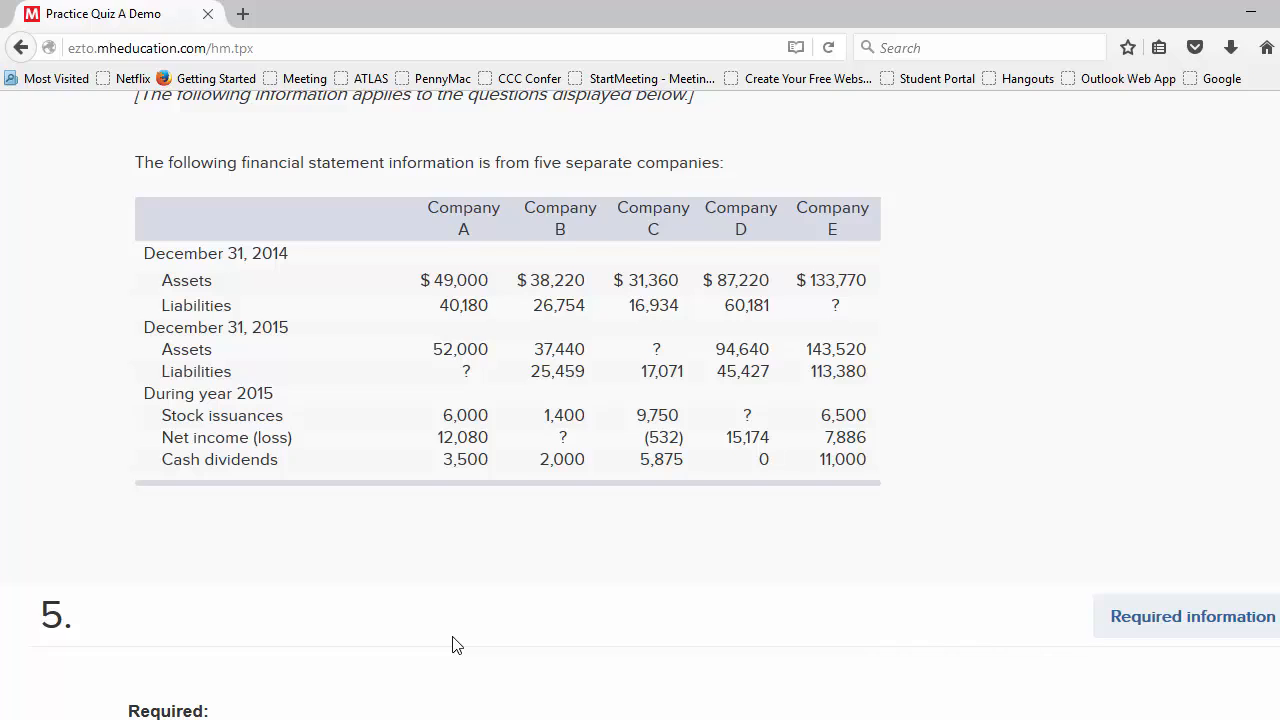
scroll(452, 645, "up", 1)
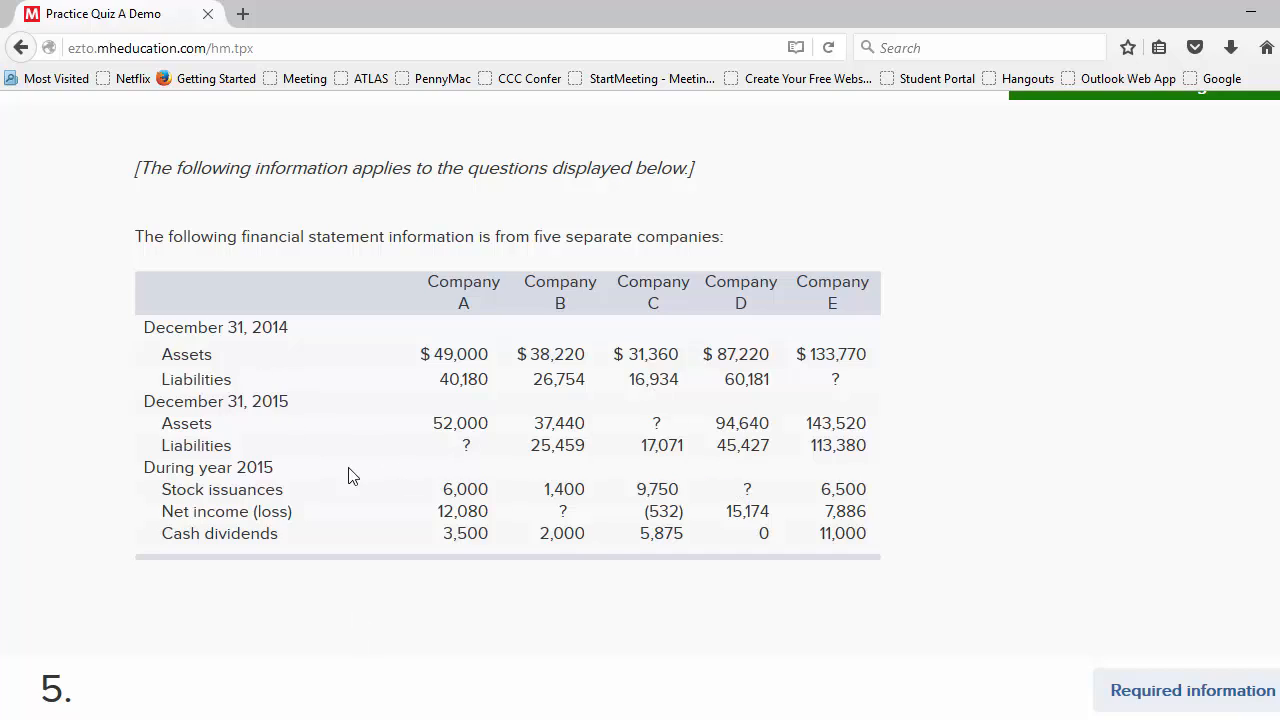
scroll(384, 494, "up", 4)
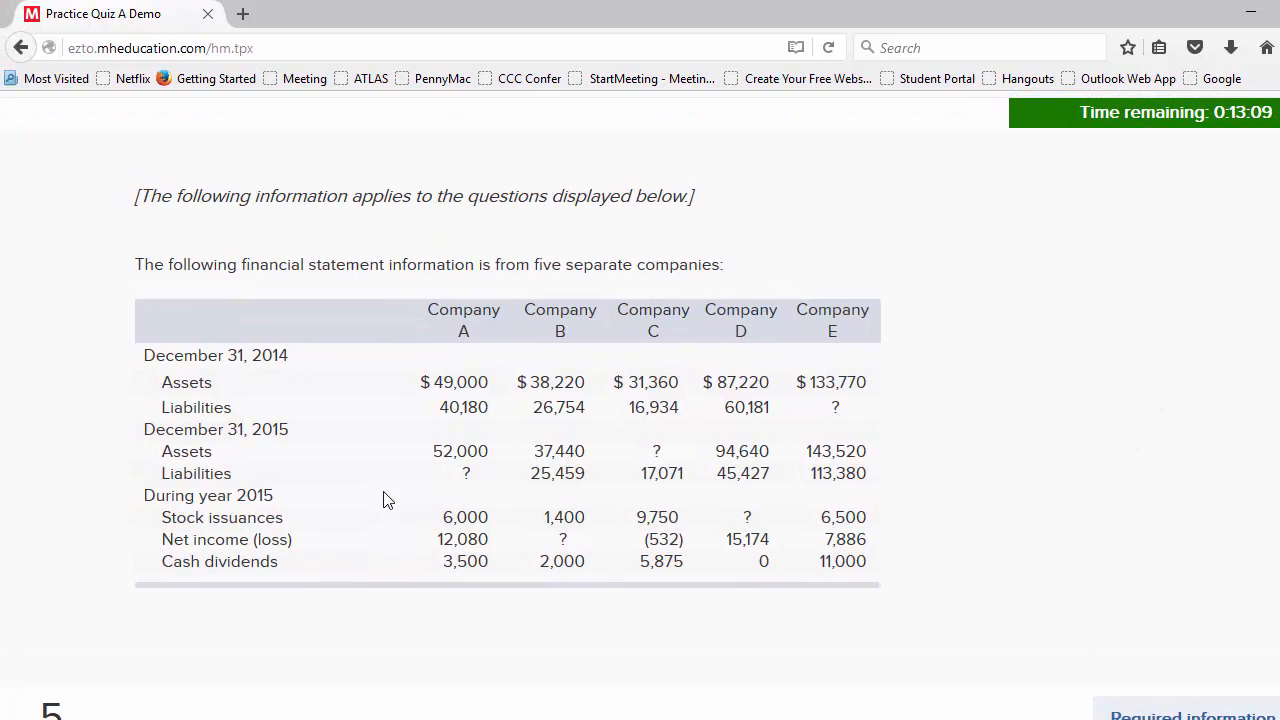
scroll(383, 491, "down", 3)
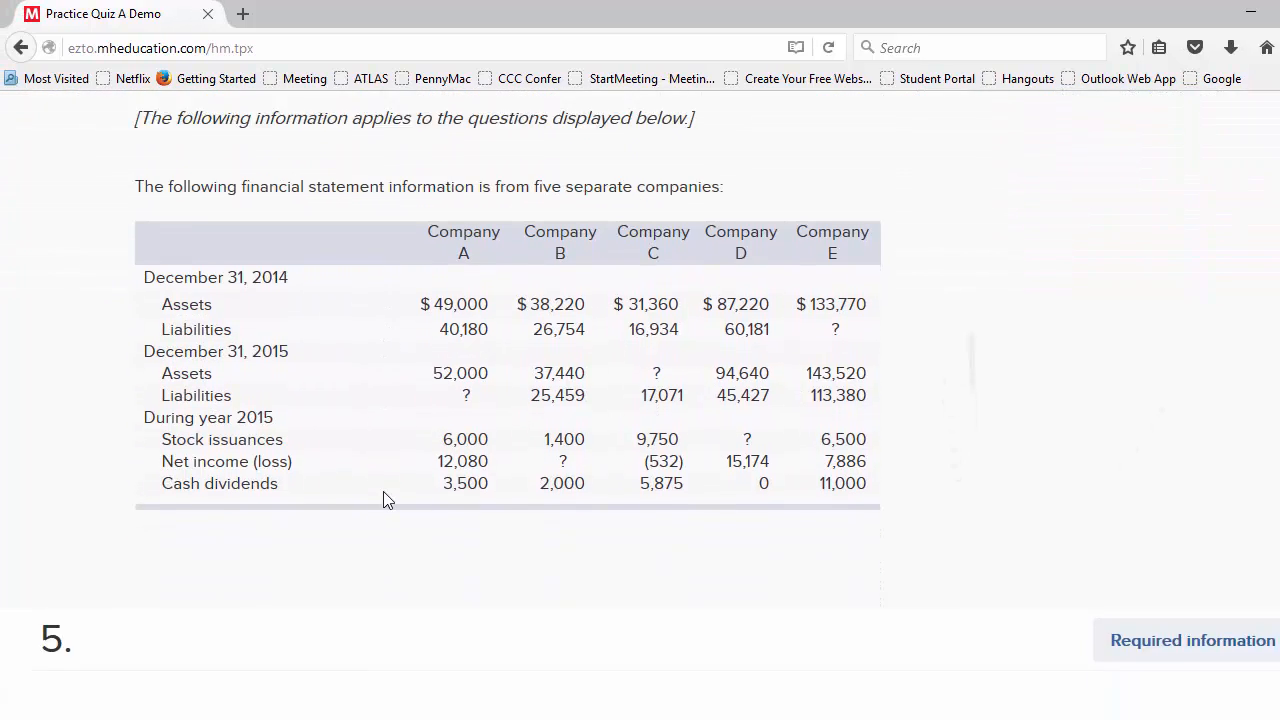
scroll(383, 491, "down", 5)
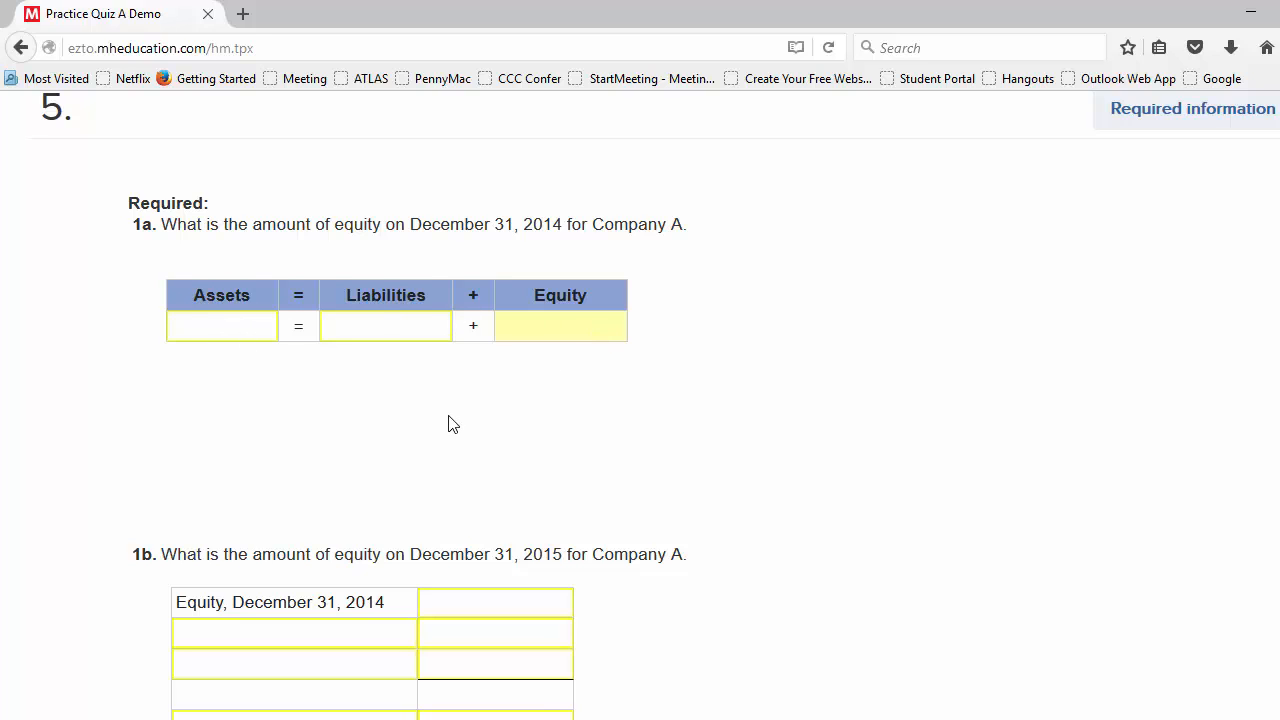
scroll(448, 424, "down", 1)
scroll(448, 424, "down", 2)
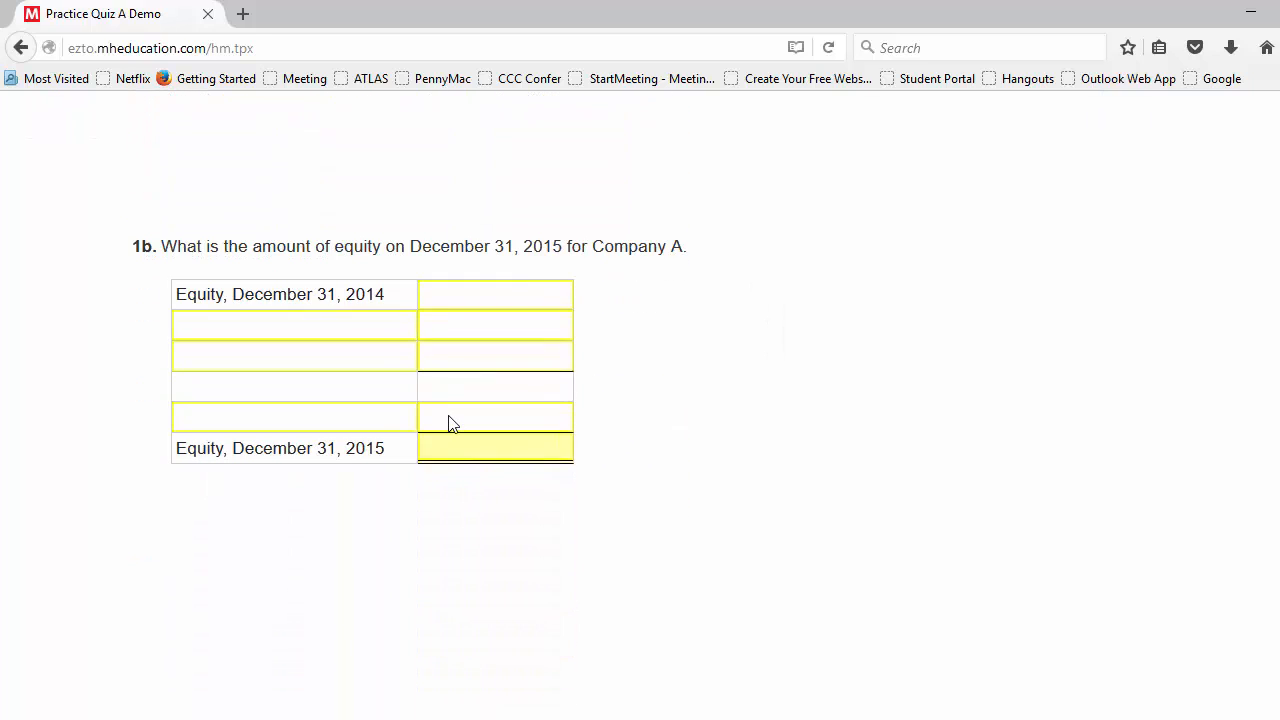
scroll(448, 424, "down", 1)
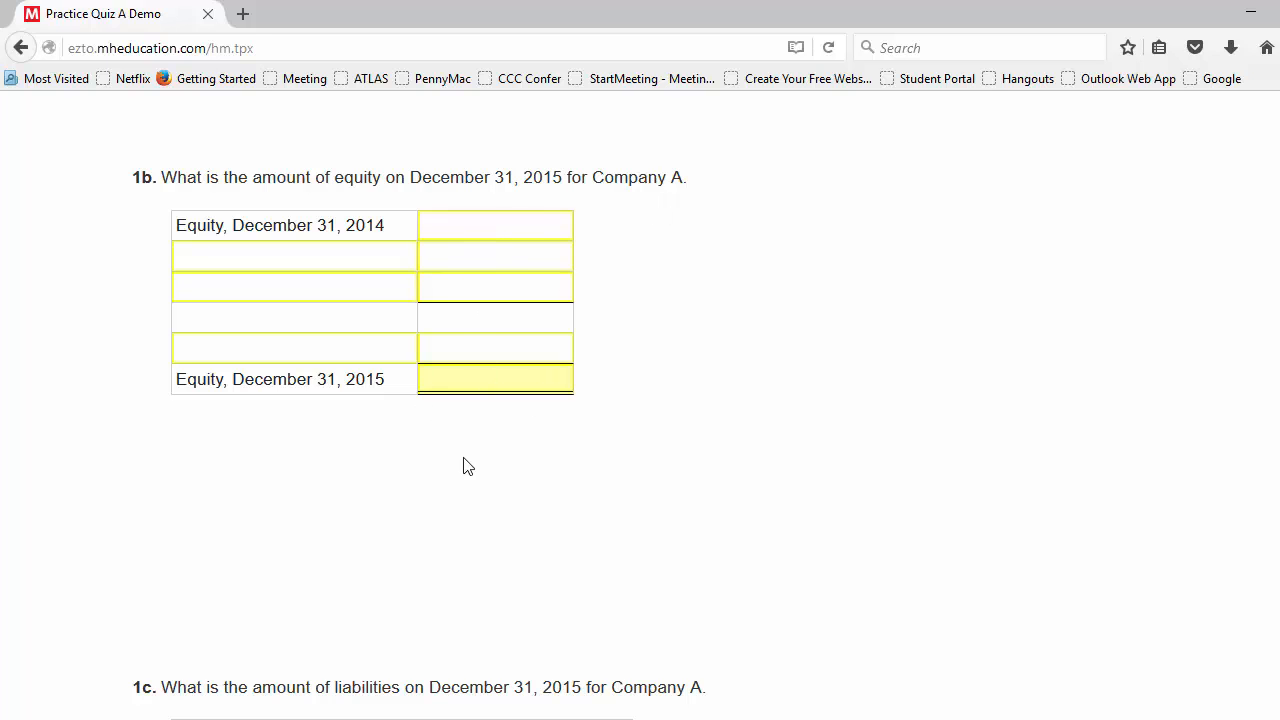
scroll(531, 434, "down", 14)
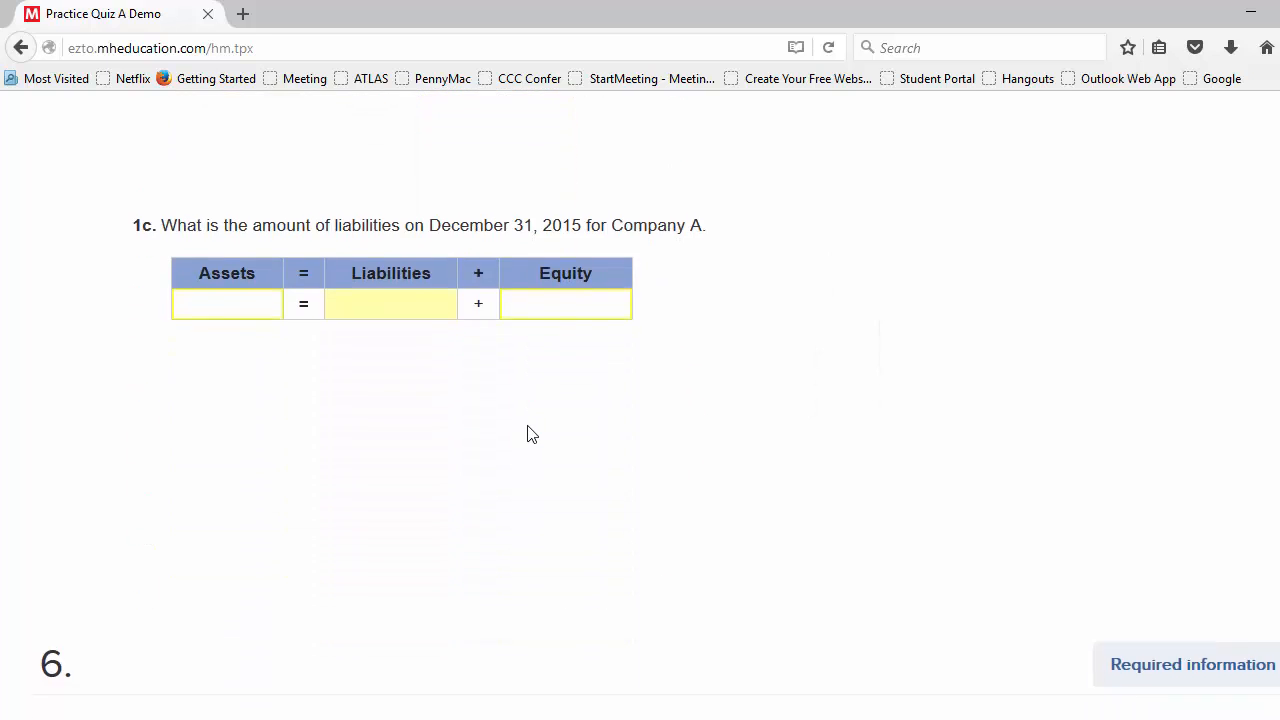
scroll(531, 434, "down", 10)
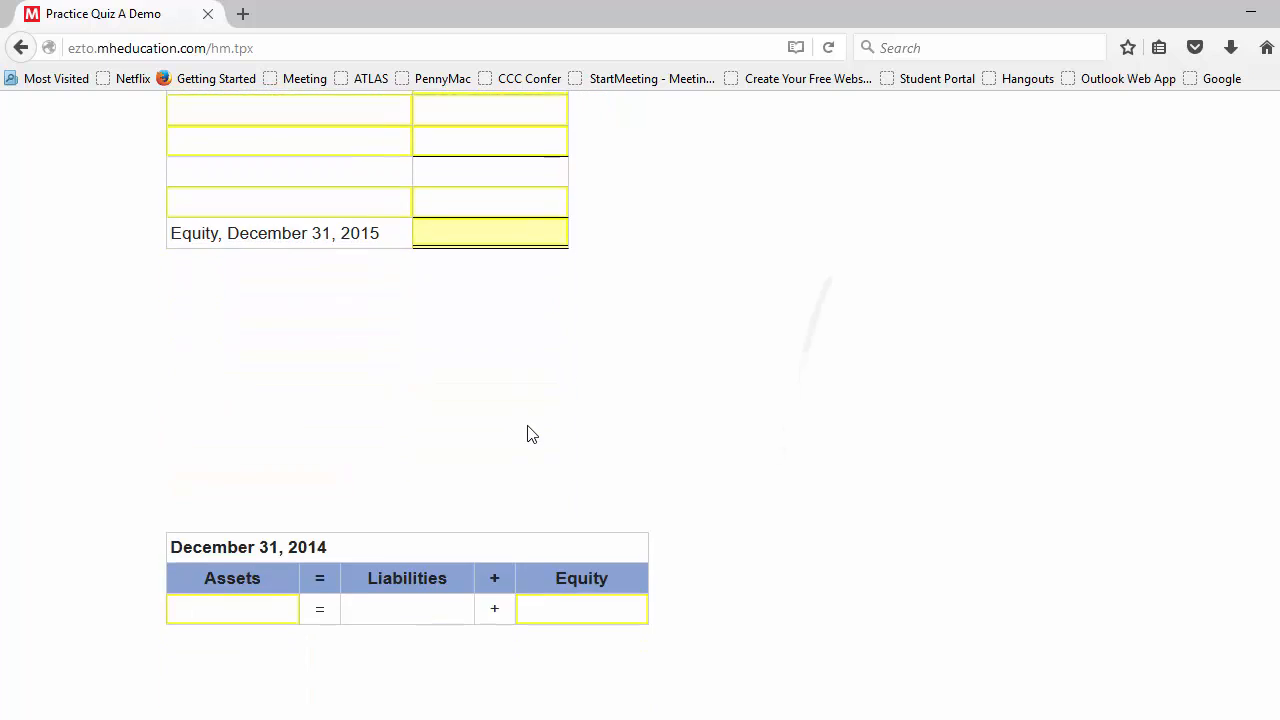
- Submit the practice quiz for grading despite the unanswered questions
scroll(531, 434, "up", 20)
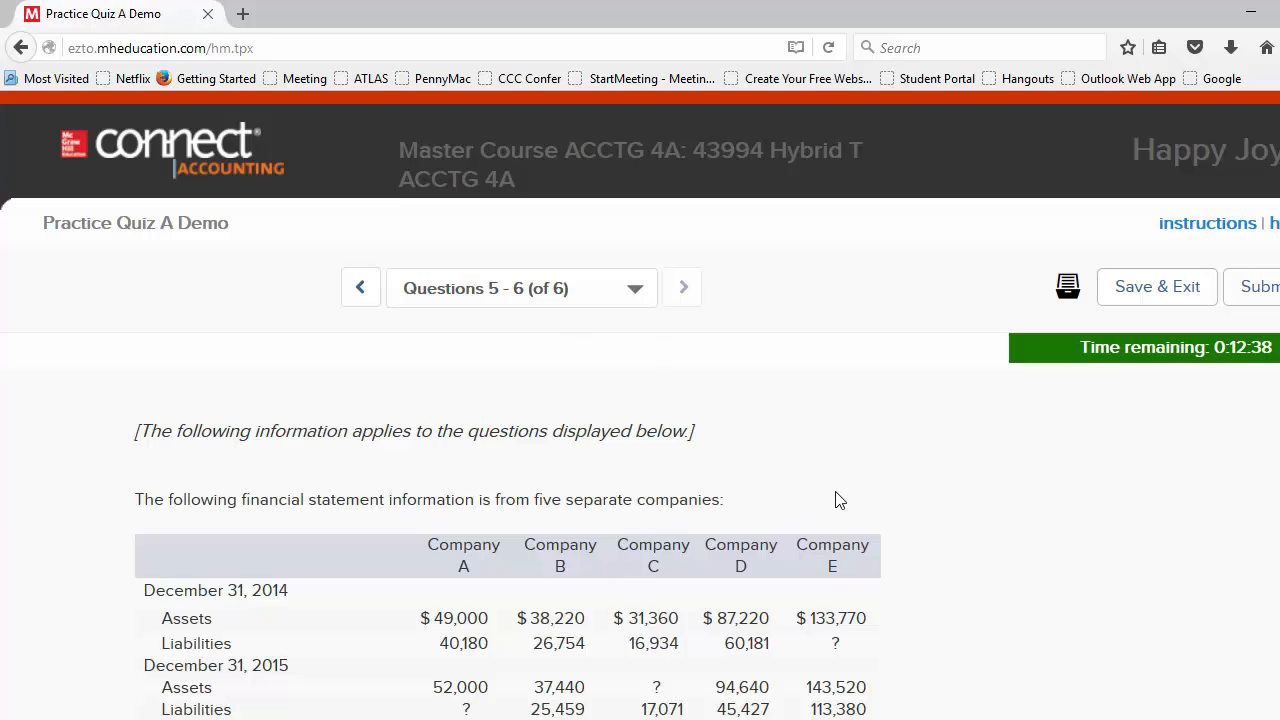
scroll(837, 499, "down", 3)
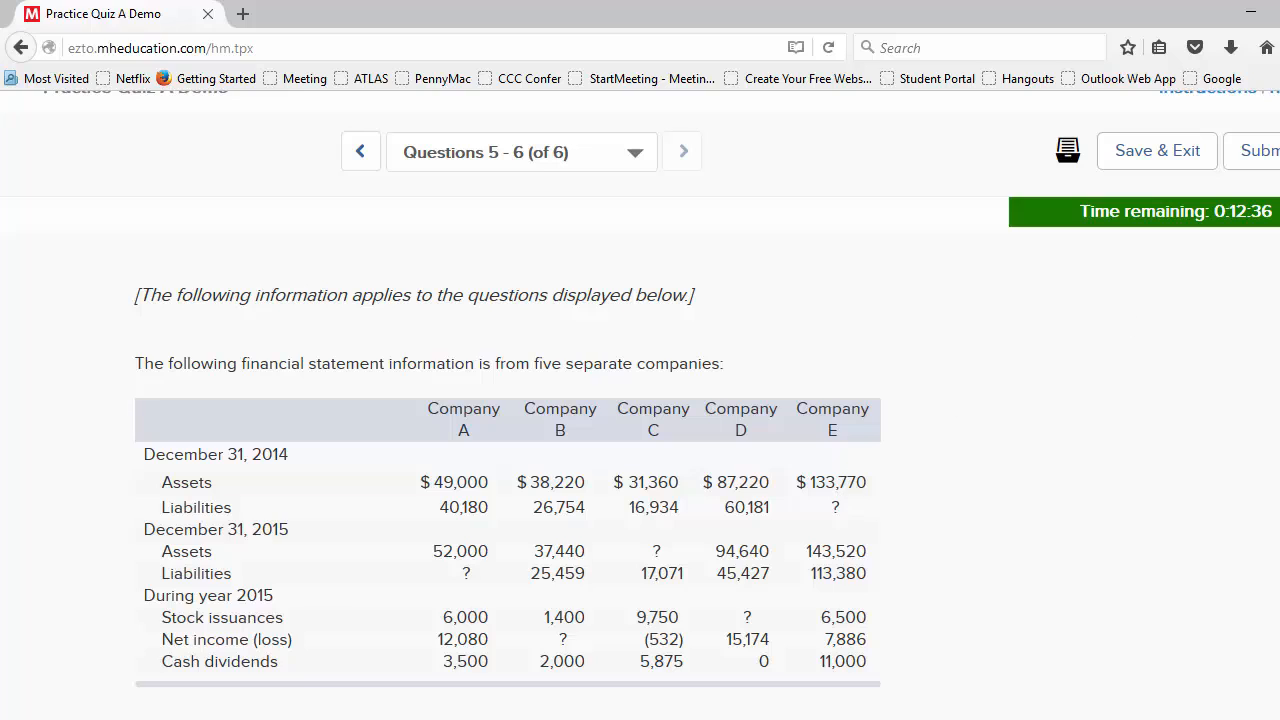
left_click(1276, 165)
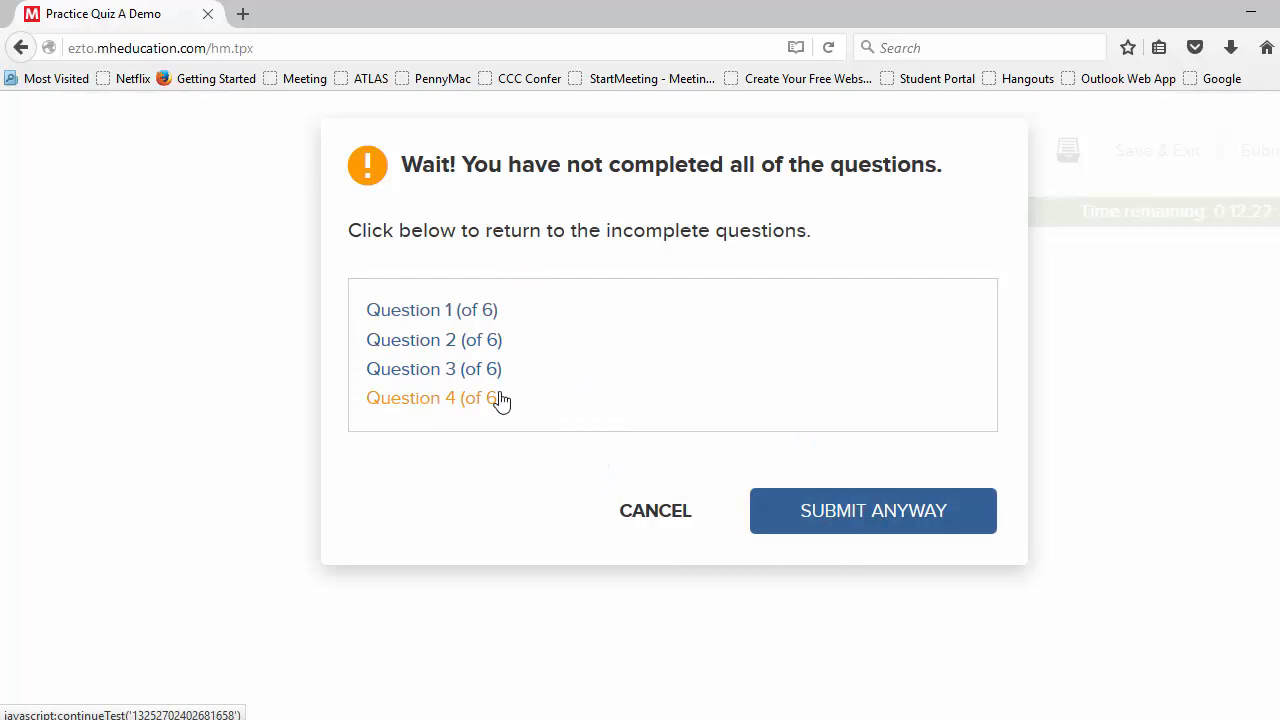
left_click(800, 498)
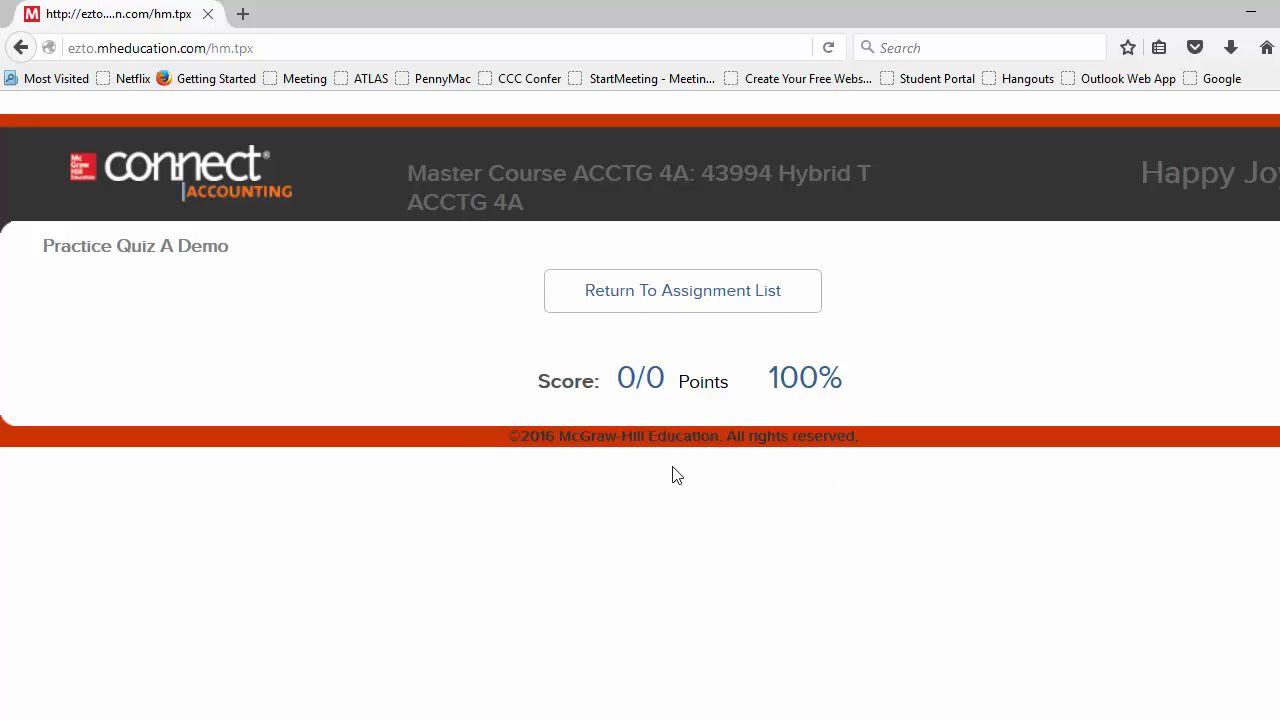
- Return to the assignment list and open the attempt report for Practice Quiz A Demo to review its score
left_click(686, 291)
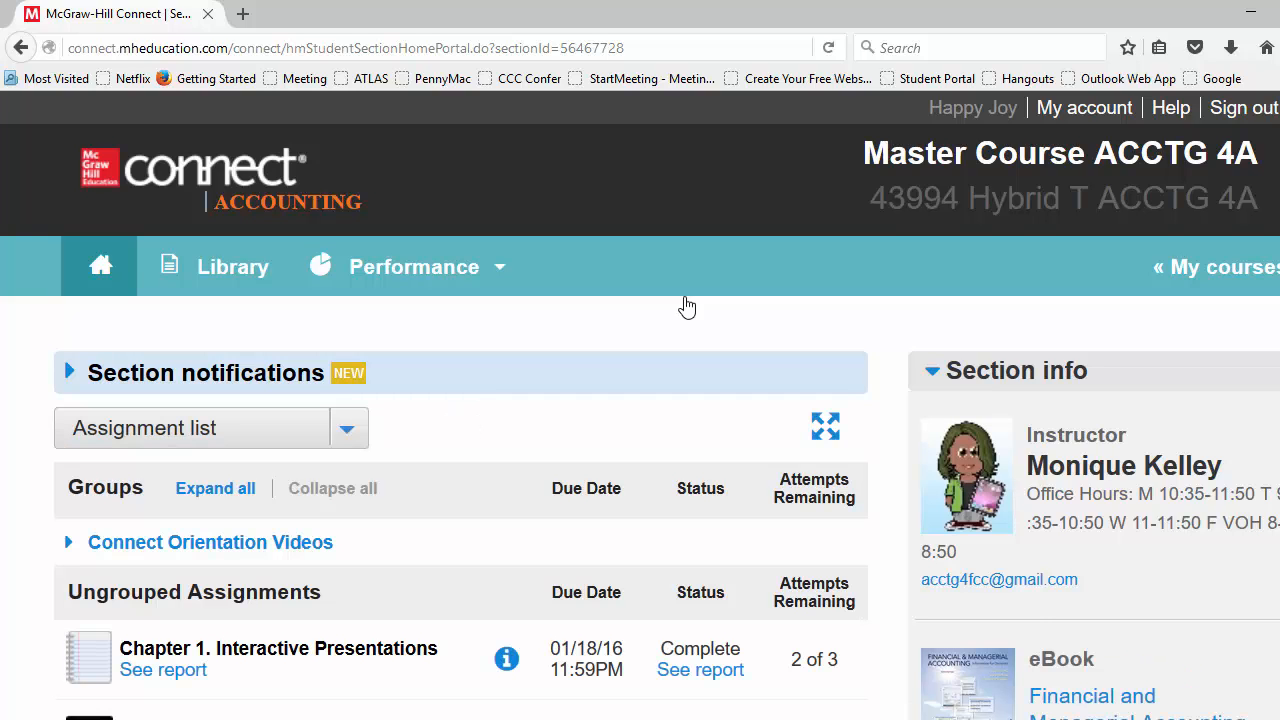
scroll(686, 307, "down", 15)
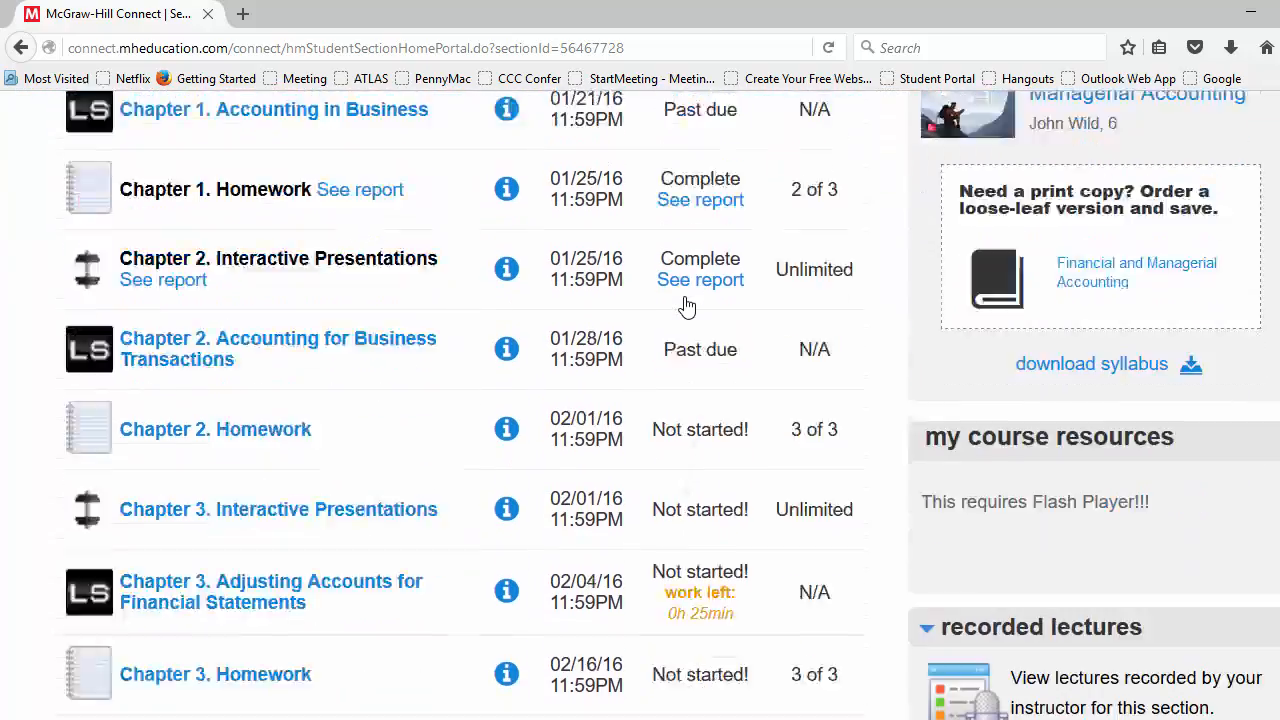
scroll(686, 307, "down", 15)
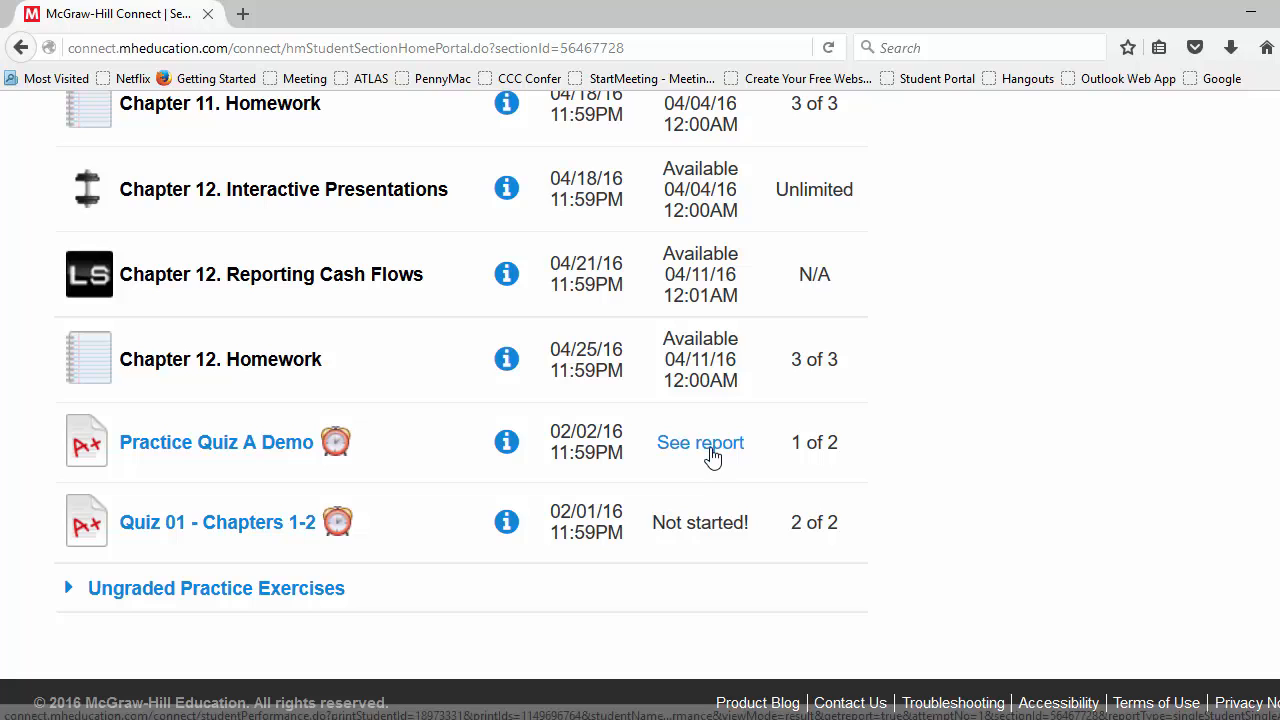
left_click(713, 457)
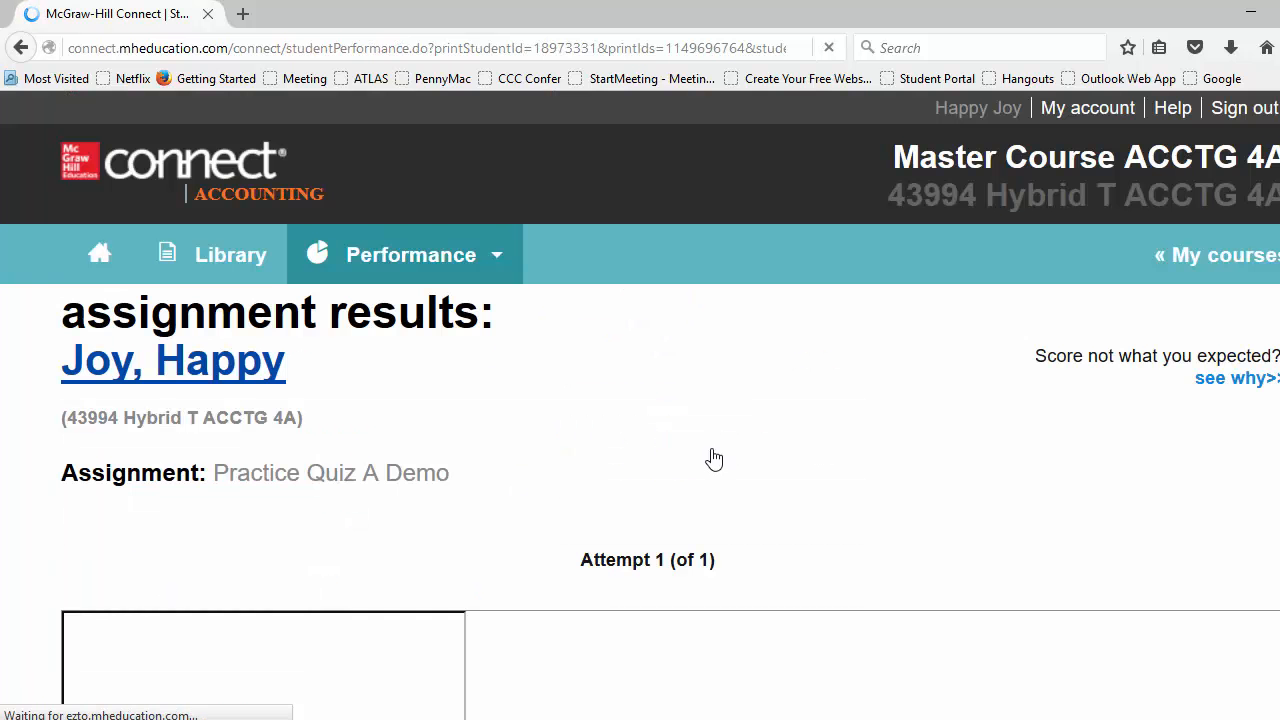
scroll(712, 462, "down", 4)
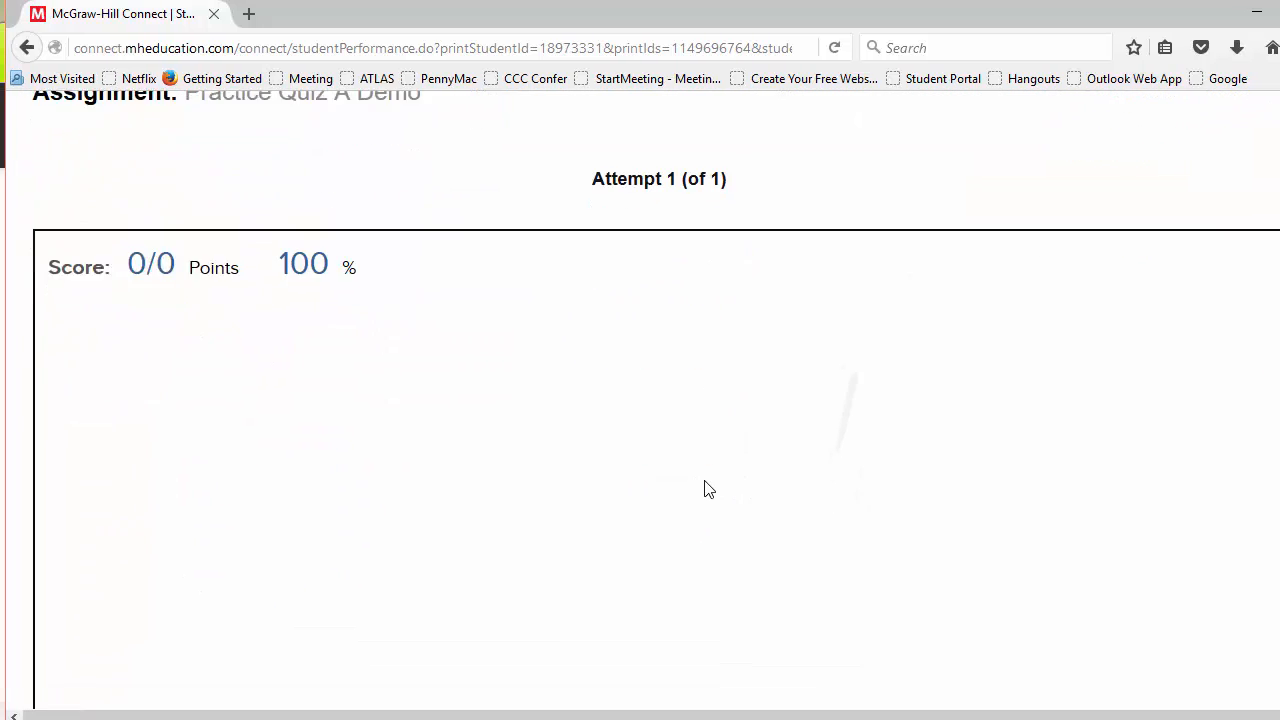
scroll(709, 489, "up", 1)
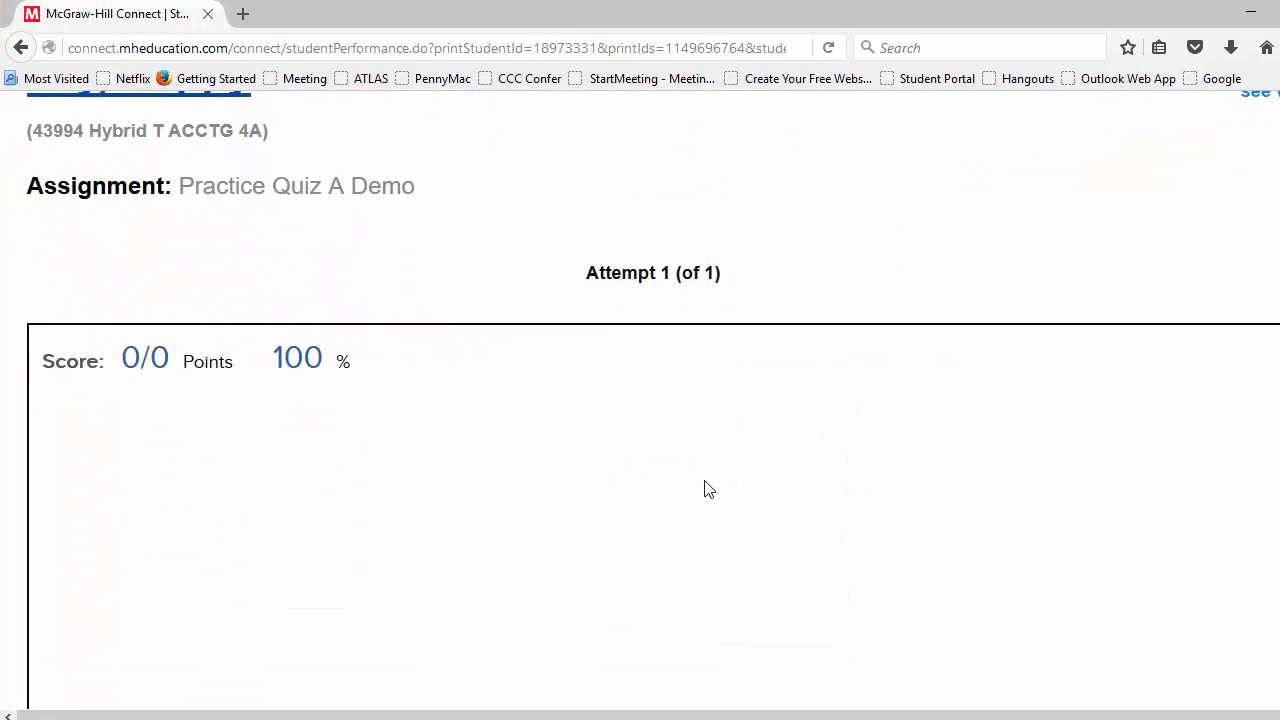
scroll(705, 489, "up", 1)
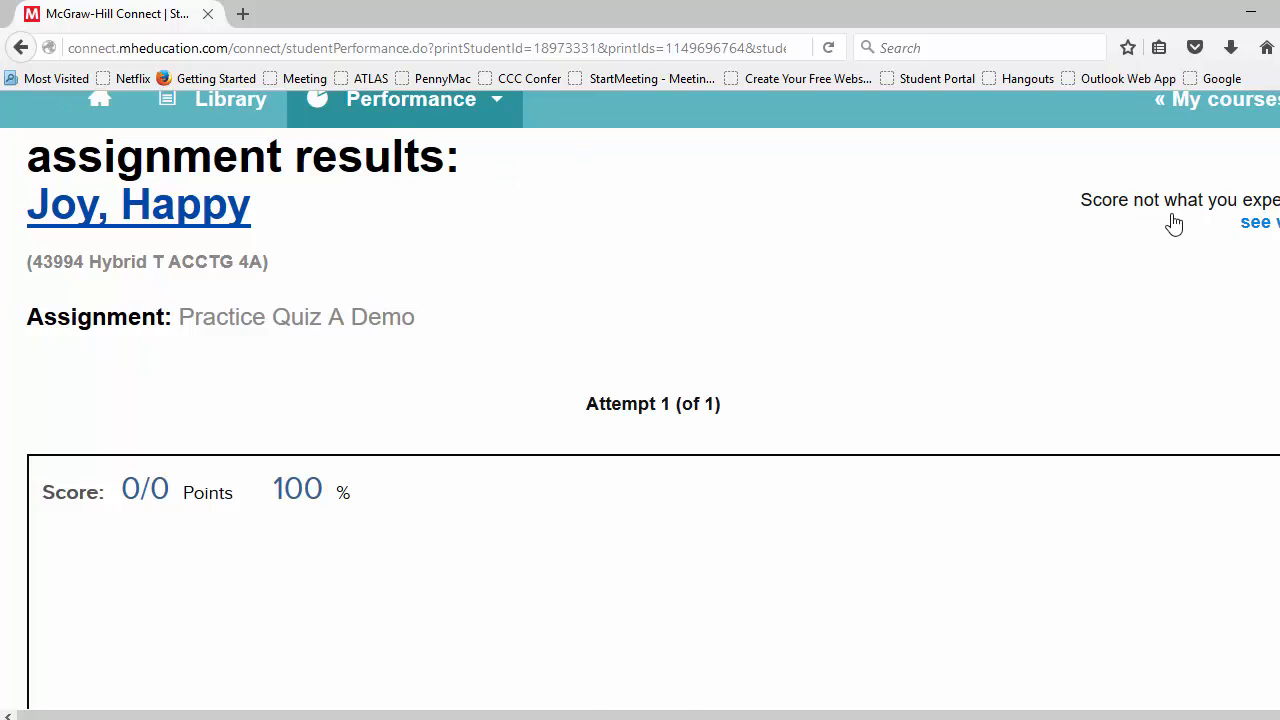
- Open the help page explaining why a score may differ from expectations, and check it against the assignment results
left_click(1258, 225)
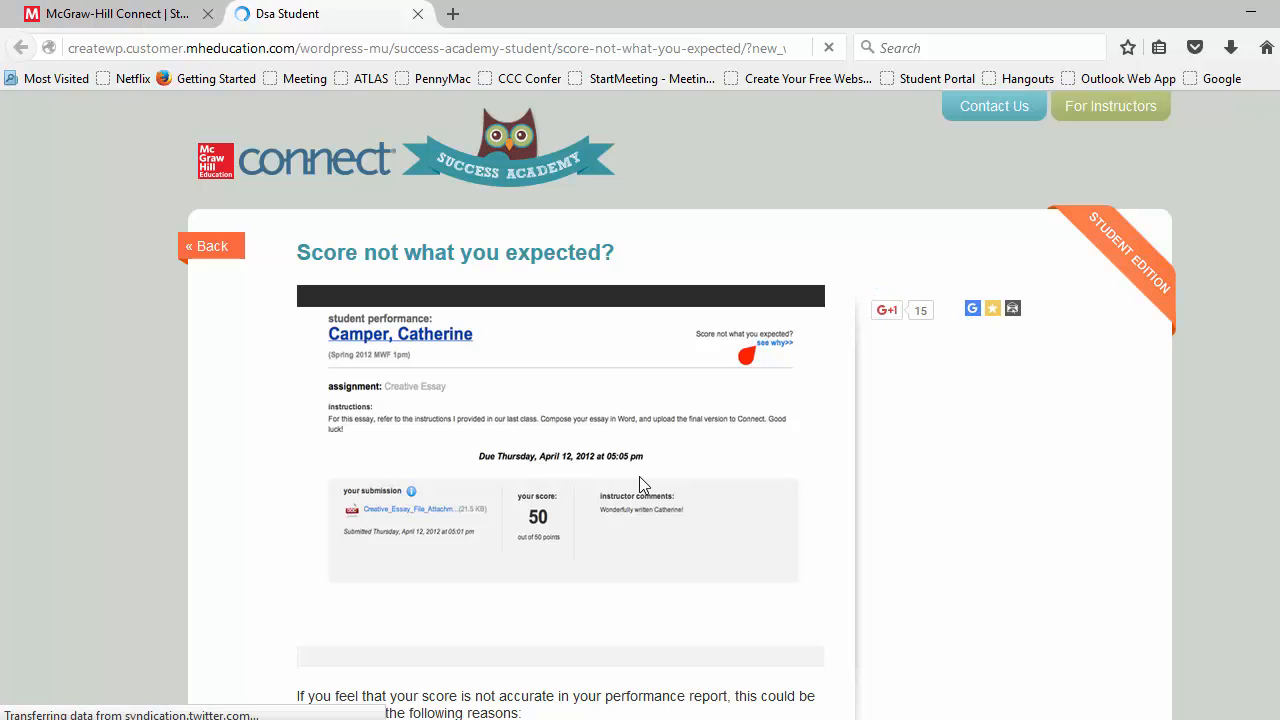
key("ctrl+Tab")
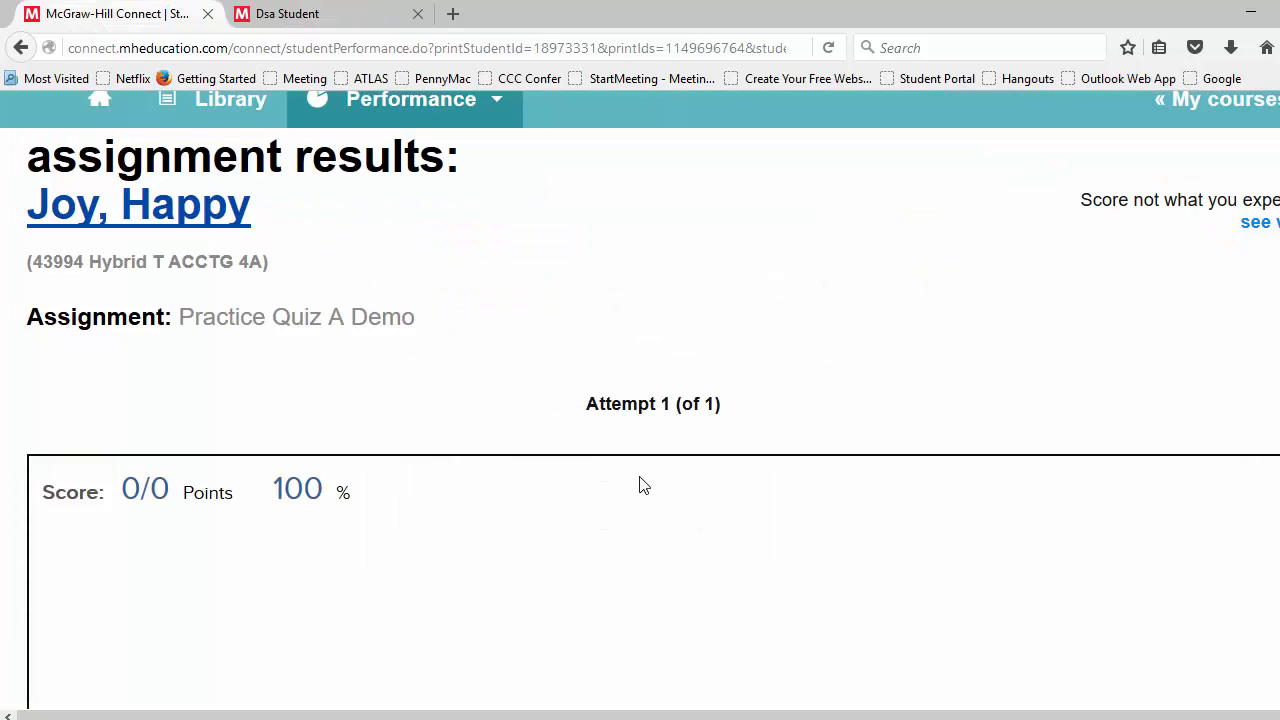
key("ctrl+Tab")
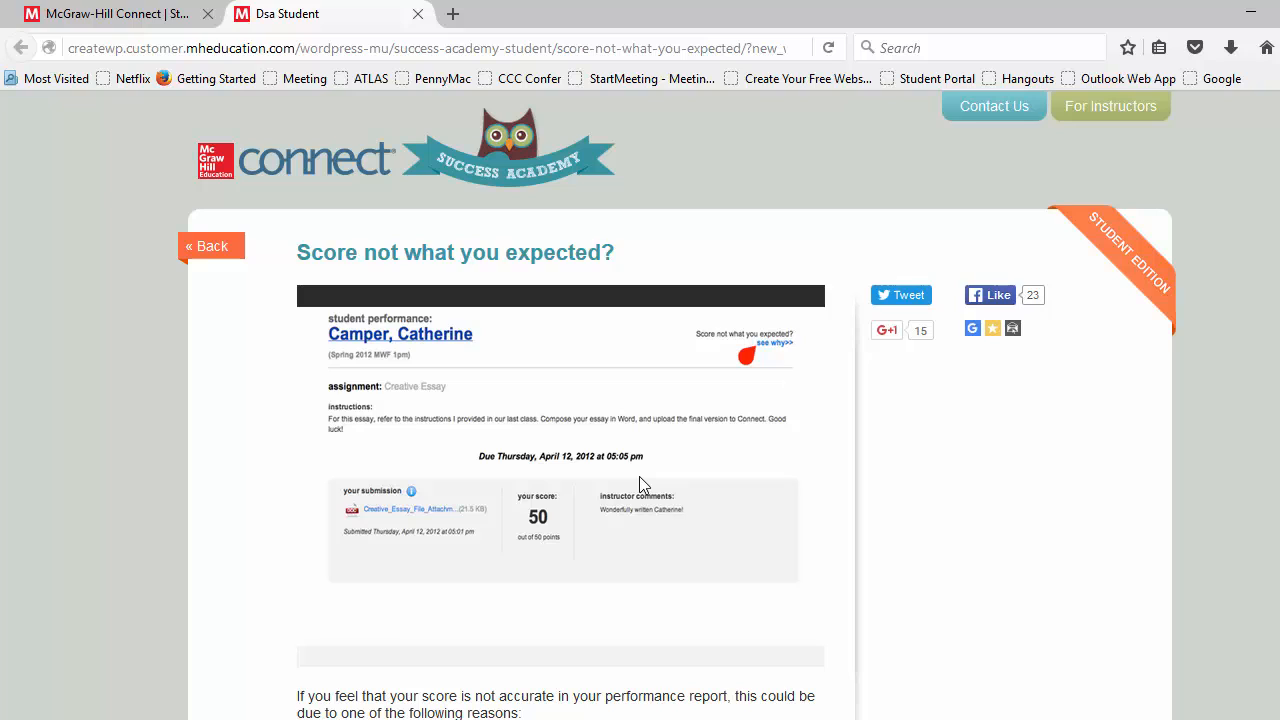